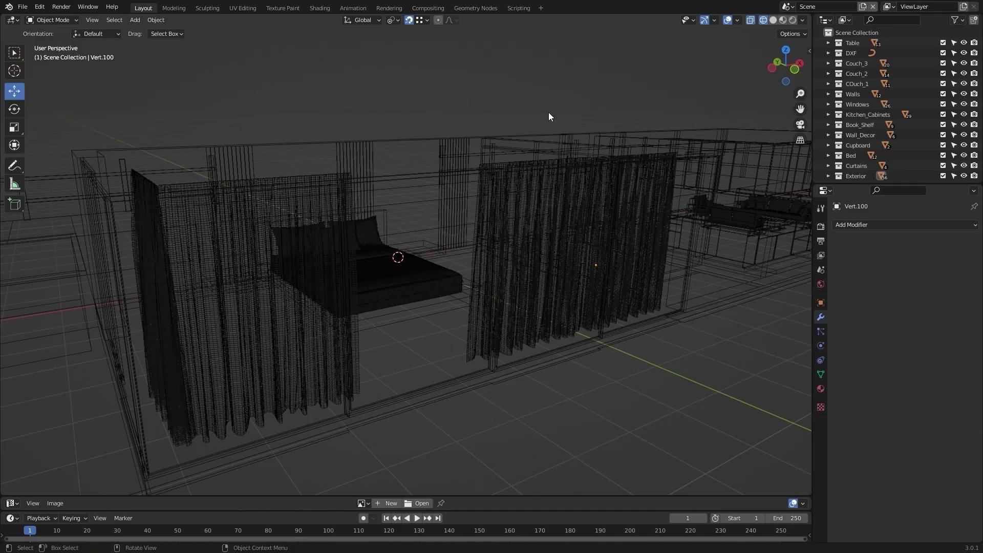
Switch the viewport from wireframe to solid shading with the bedroom in view
middle_drag(584, 99, 437, 170)
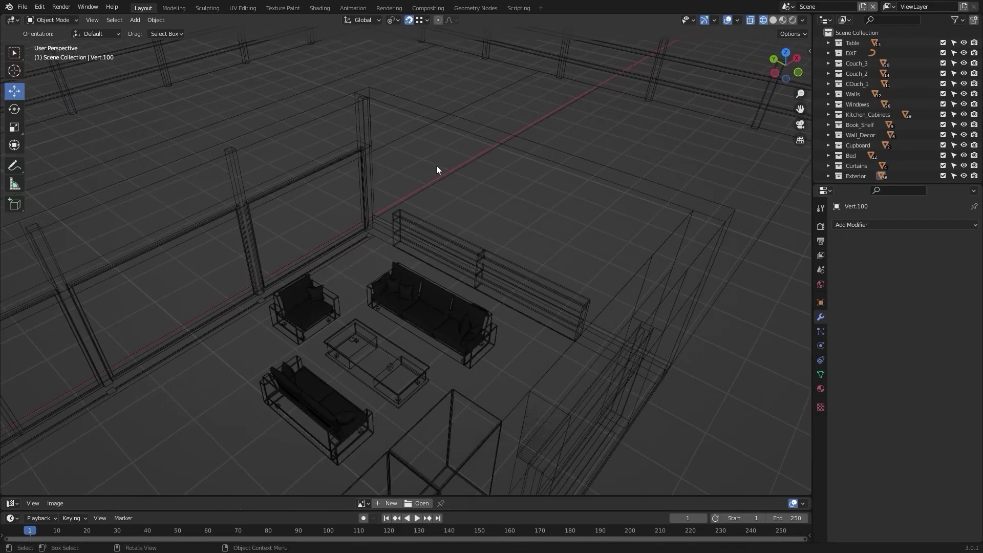
scroll(435, 176, up, 4)
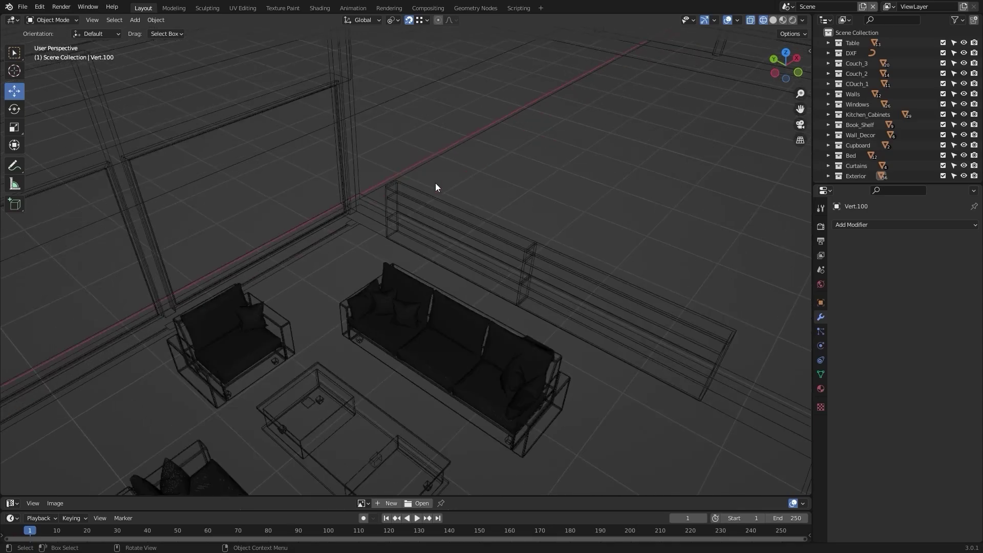
scroll(434, 199, down, 10)
alt+drag(539, 135, 483, 143)
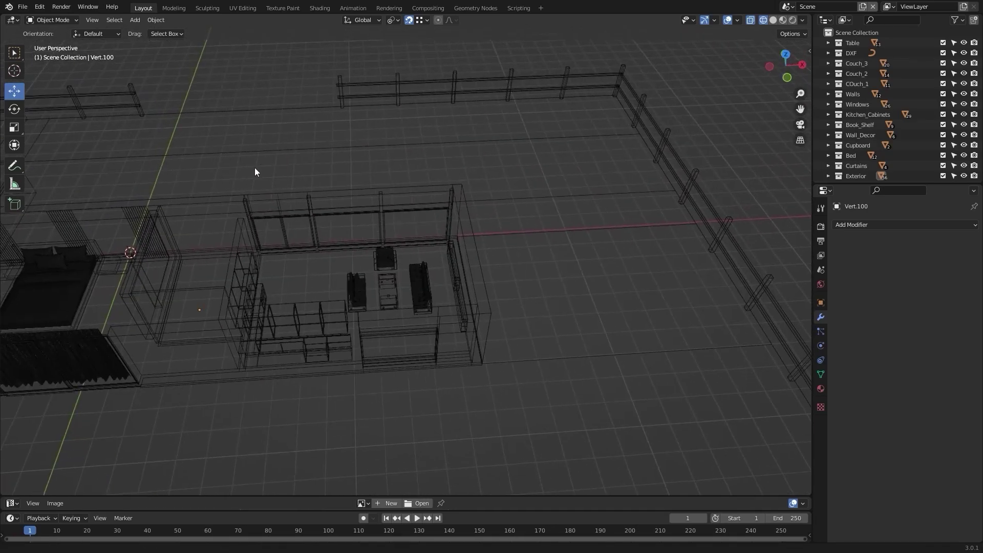
alt+shift+drag(237, 171, 481, 173)
scroll(480, 173, up, 4)
key(z)
click(473, 211)
Isolate the rear bed pillow at the headboard's near end in local view and give it a new material
alt+shift+drag(377, 229, 421, 222)
scroll(448, 219, up, 2)
scroll(466, 202, up, 4)
click(403, 243)
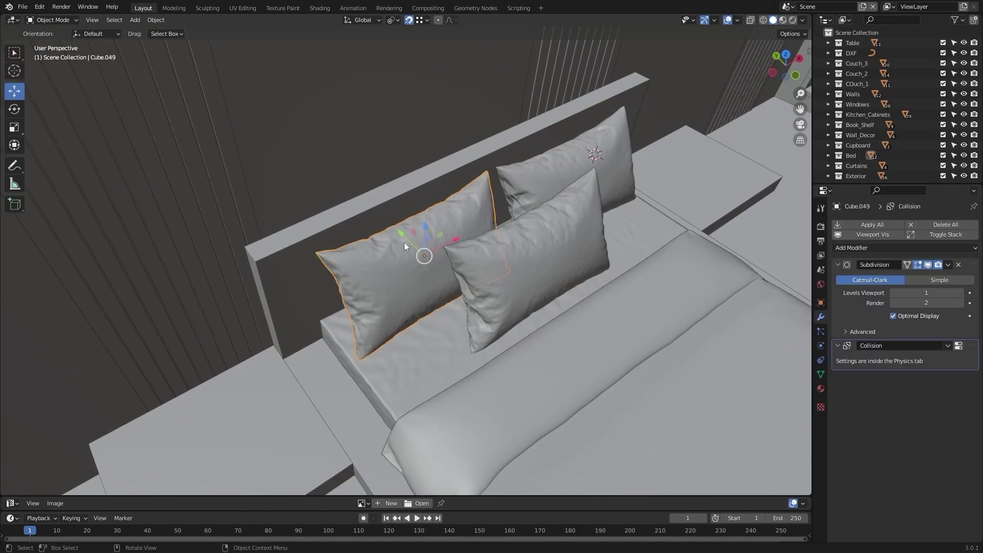
key(KP_Divide)
middle_drag(404, 243, 447, 229)
scroll(423, 235, up, 1)
scroll(446, 230, up, 1)
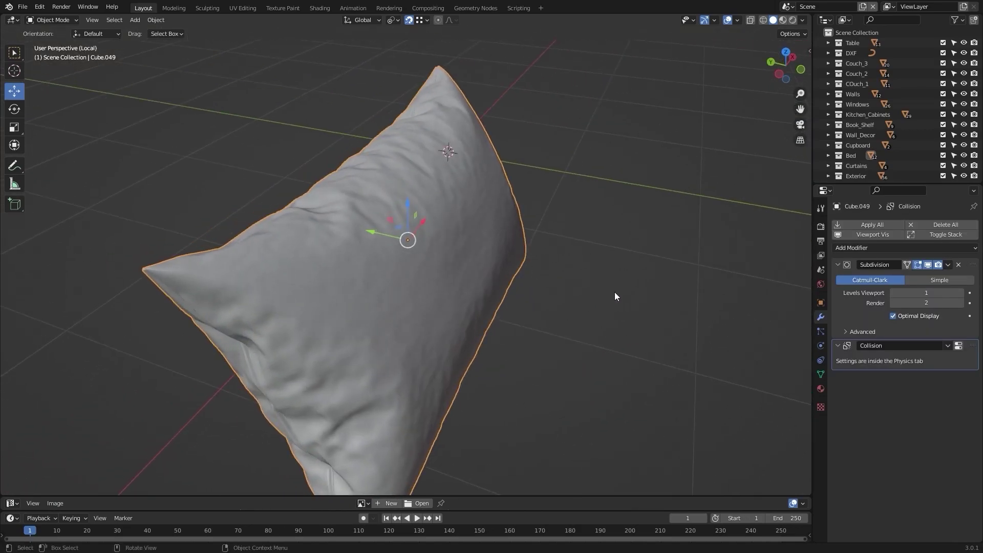
click(821, 388)
click(901, 270)
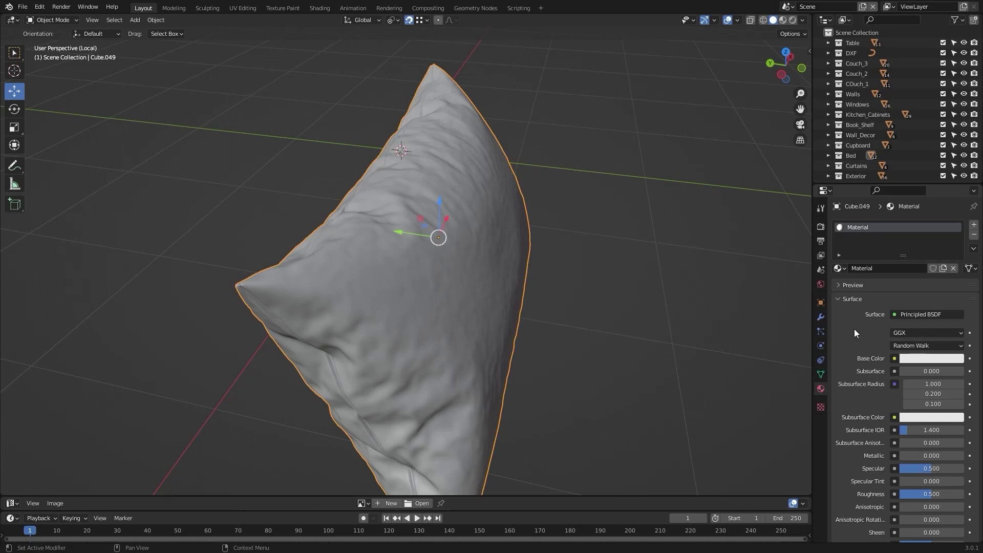
Examine the isolated pillow's front, back and side seams from several angles
middle_drag(606, 301, 439, 321)
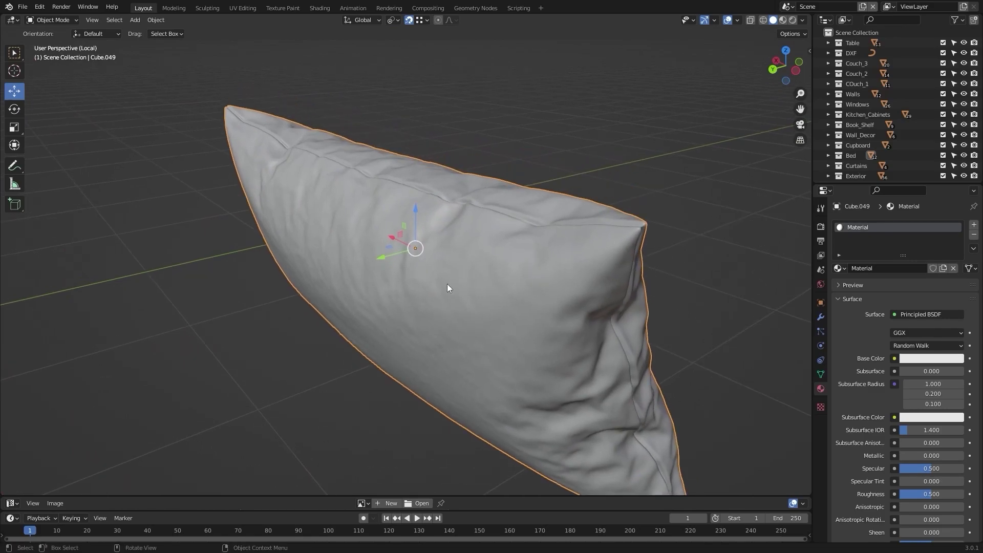
middle_drag(447, 285, 397, 273)
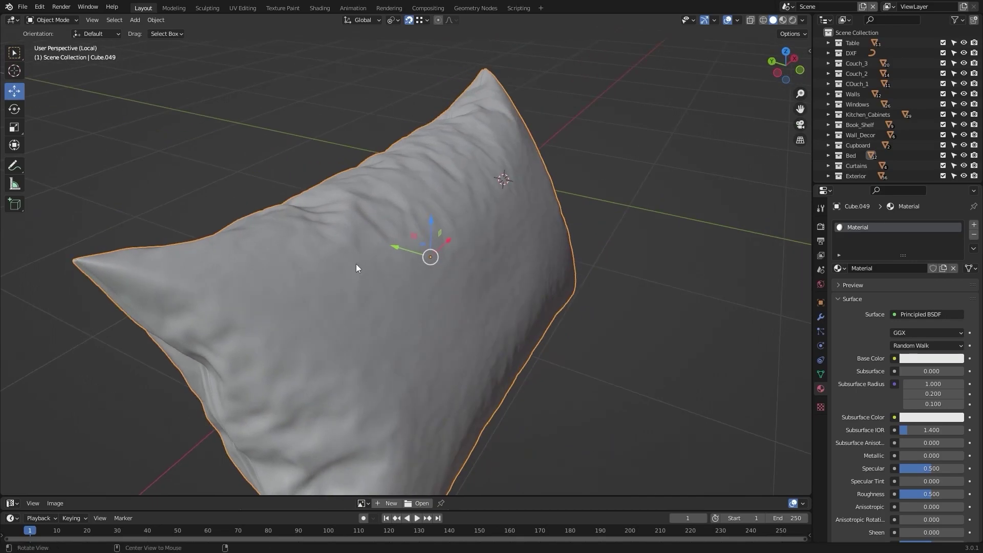
middle_drag(356, 263, 409, 253)
middle_drag(438, 289, 414, 267)
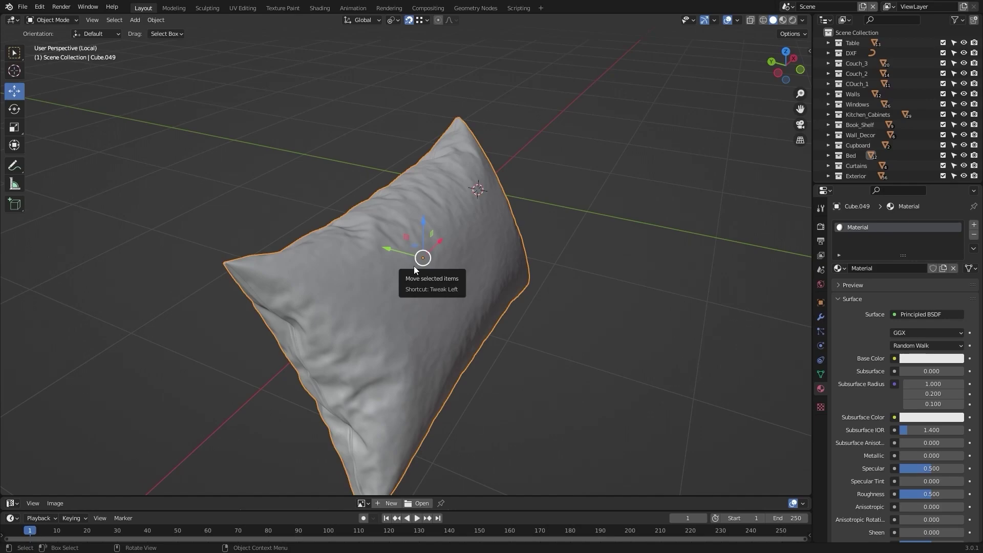
scroll(361, 272, up, 2)
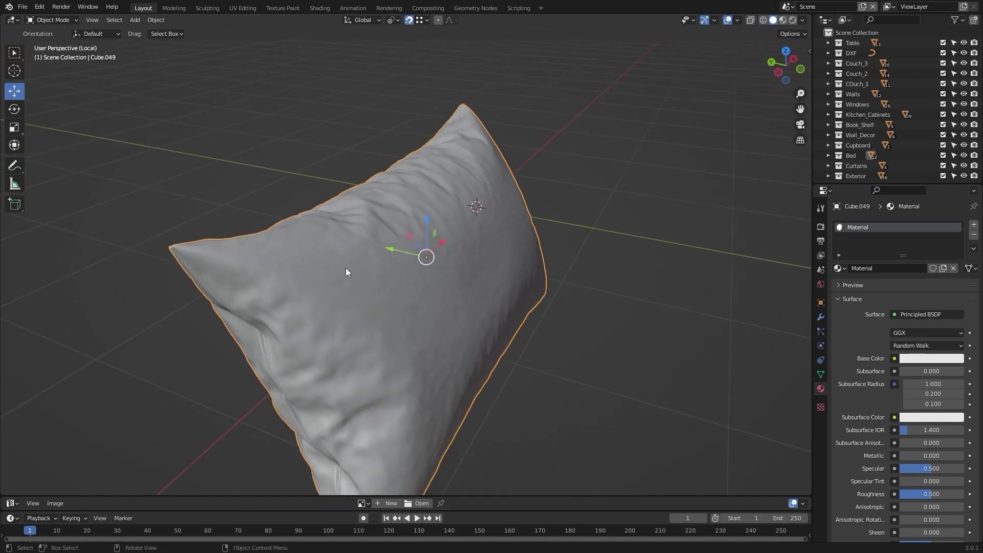
middle_drag(346, 269, 420, 275)
key(Tab)
key(Tab)
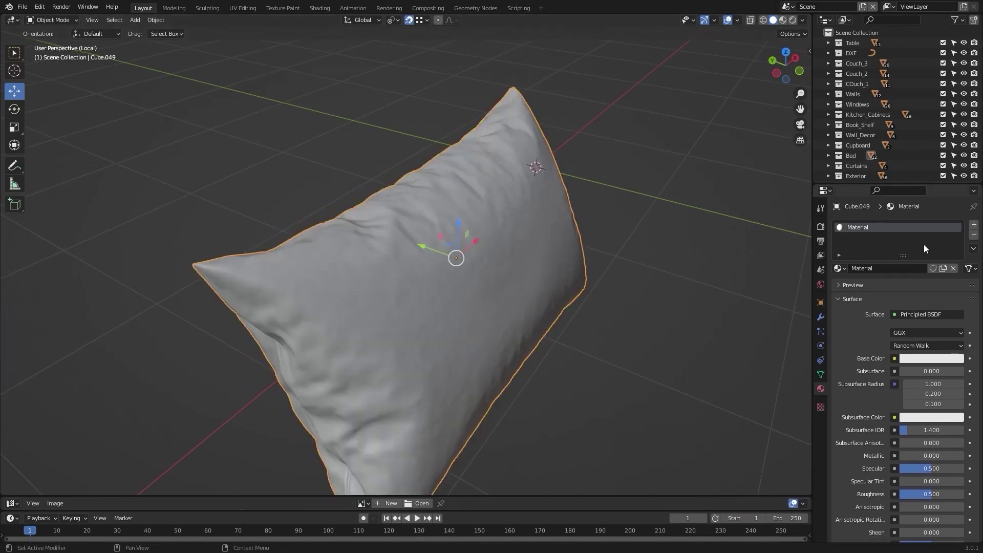
Add a second material slot with a new material to the pillow, and make the first material active
click(974, 226)
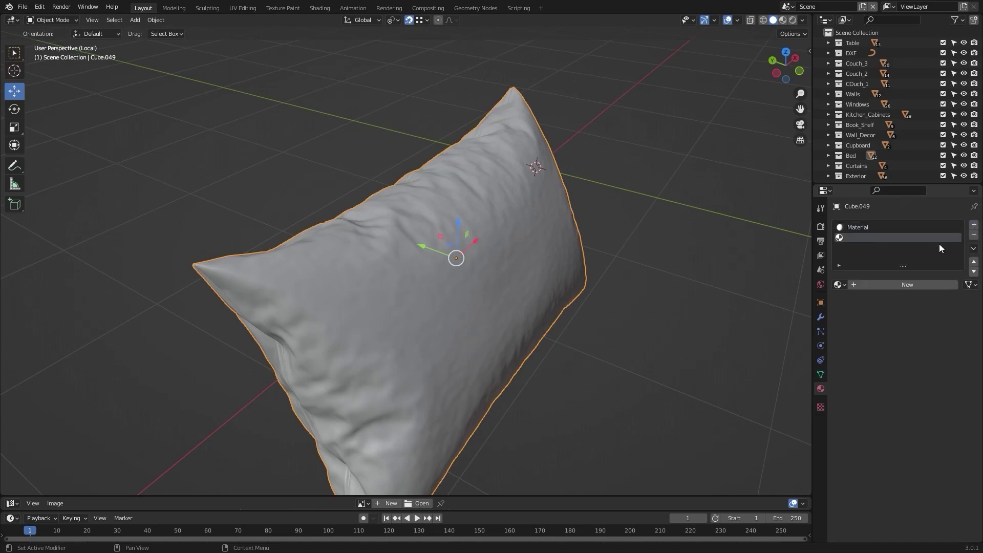
click(903, 285)
click(870, 229)
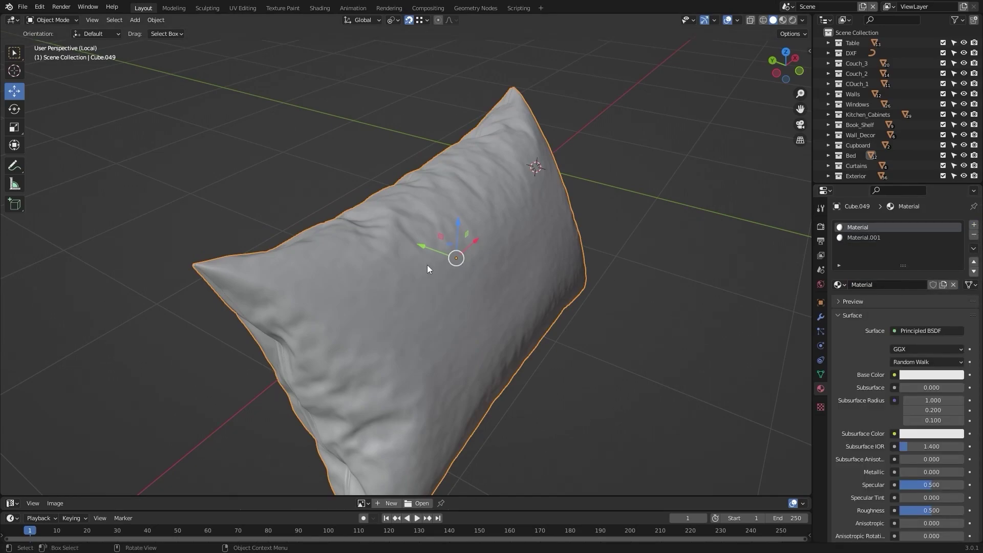
Edit the pillow mesh in face selection mode, clear the selection and pick starting faces beside the seam at one corner
key(Tab)
middle_drag(545, 302, 577, 302)
scroll(575, 301, up, 5)
key(alt+a)
key(3)
middle_drag(376, 279, 463, 340)
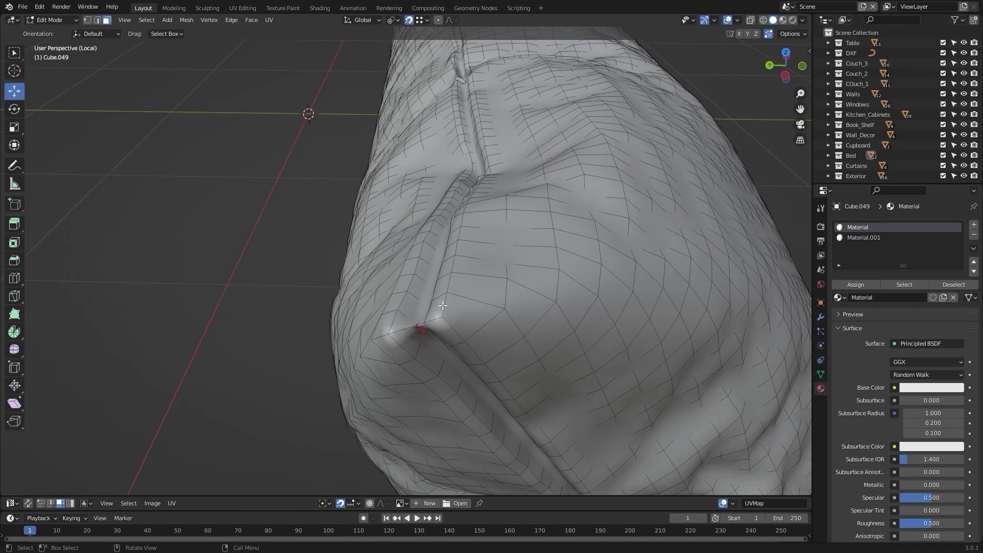
alt+click(442, 297)
shift+click(471, 311)
Extend the face selection by shortest path along the pillow's side seam, from the upper corner to the lower corner
middle_drag(623, 386, 386, 326)
scroll(589, 339, down, 7)
ctrl+click(175, 330)
middle_drag(175, 330, 276, 324)
scroll(318, 341, up, 4)
scroll(277, 325, up, 3)
ctrl+click(177, 380)
scroll(176, 374, down, 8)
middle_drag(172, 362, 583, 83)
scroll(445, 333, up, 6)
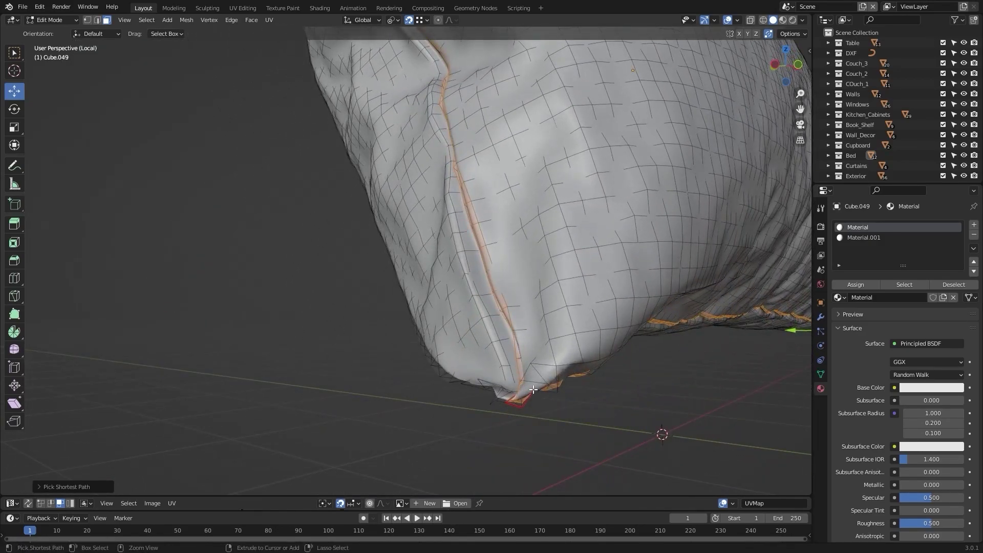
ctrl+click(533, 389)
Continue the shortest-path face selection along the top and far side seams down to the opposite lower corner
scroll(533, 386, down, 8)
middle_drag(533, 387, 480, 294)
scroll(428, 386, up, 5)
ctrl+click(447, 314)
middle_drag(590, 293, 430, 230)
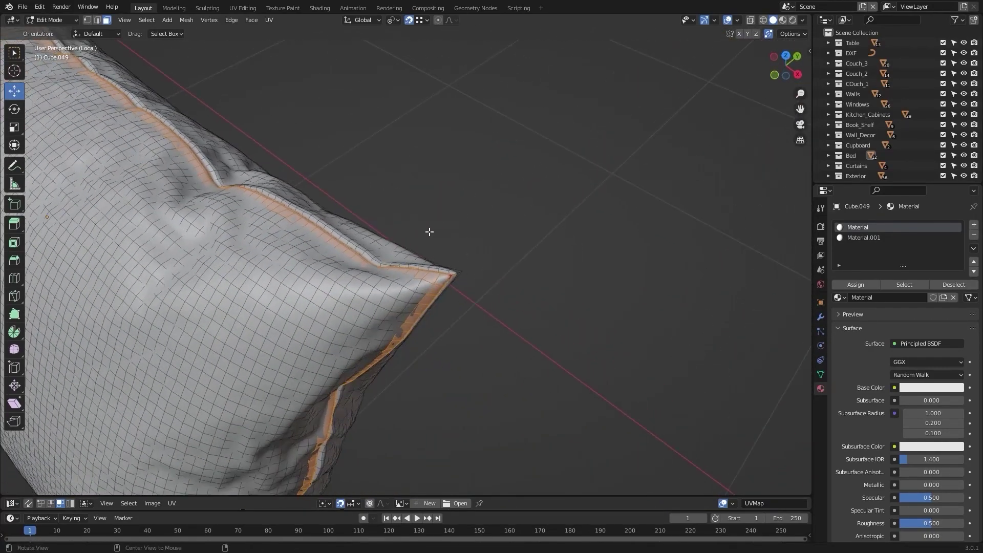
ctrl+click(421, 291)
middle_drag(420, 291, 344, 220)
scroll(344, 221, up, 6)
scroll(277, 225, down, 4)
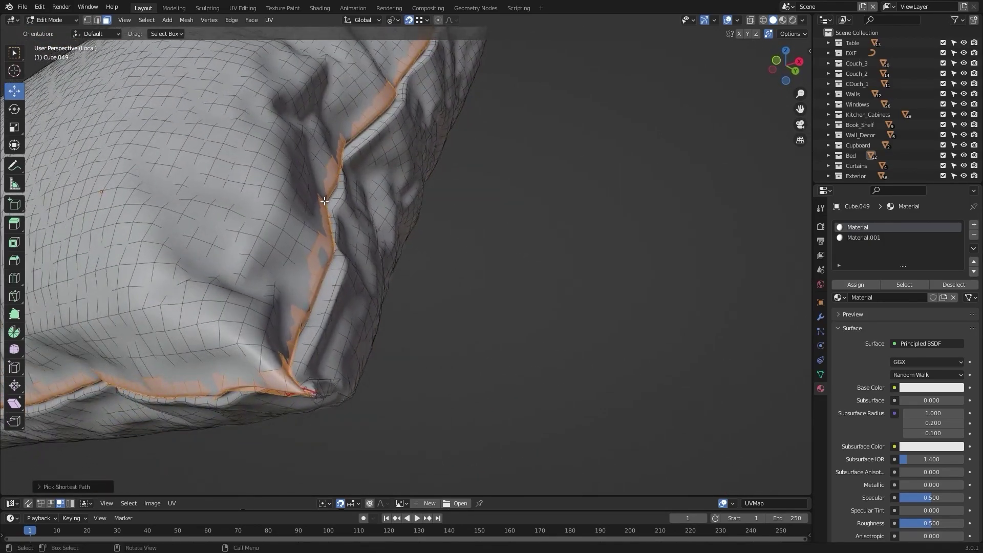
ctrl+click(272, 359)
Widen the selected seam border with an inner shortest path along the side and top edges to the far upper corner
scroll(277, 330, down, 7)
middle_drag(251, 318, 349, 271)
scroll(350, 271, up, 3)
ctrl+click(226, 431)
middle_drag(226, 430, 366, 273)
scroll(523, 308, up, 2)
ctrl+click(382, 201)
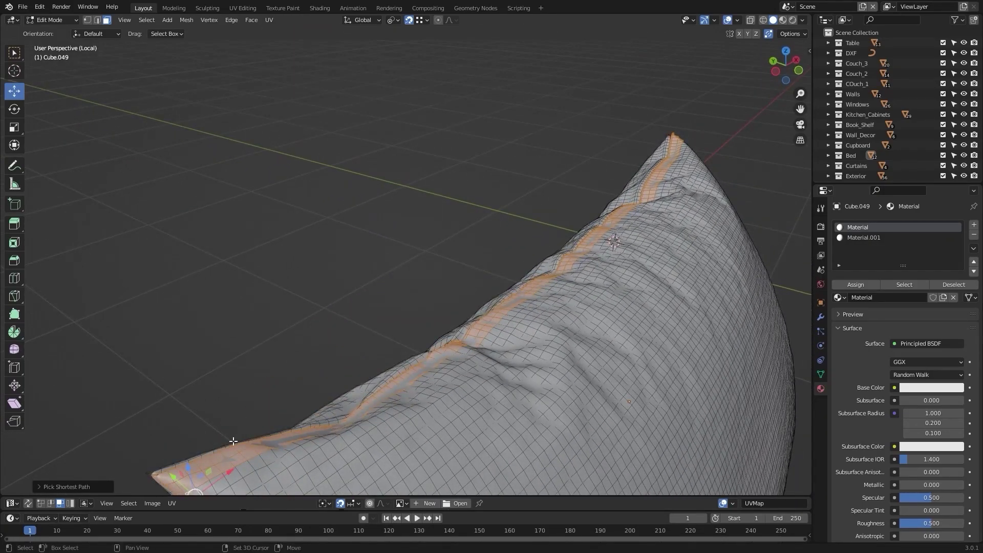
shift+middle_drag(235, 438, 313, 285)
ctrl+click(265, 320)
middle_drag(265, 319, 373, 245)
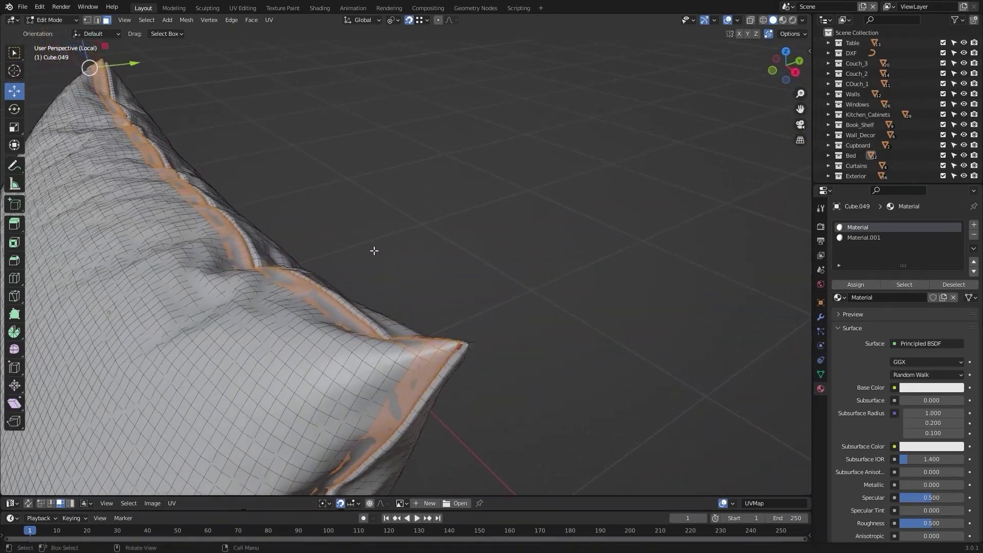
ctrl+click(400, 360)
Fill in the wider face band around the far upper corner of the pillow
middle_drag(404, 355, 451, 284)
scroll(332, 296, down, 4)
scroll(353, 247, up, 4)
middle_drag(354, 248, 442, 218)
alt+drag(442, 218, 453, 245)
scroll(585, 272, down, 5)
alt+drag(563, 225, 542, 278)
mouse_move(494, 243)
middle_down()
mouse_move(456, 188)
mouse_move(498, 249)
middle_up()
scroll(372, 268, up, 5)
scroll(372, 269, down, 5)
middle_drag(259, 219, 348, 218)
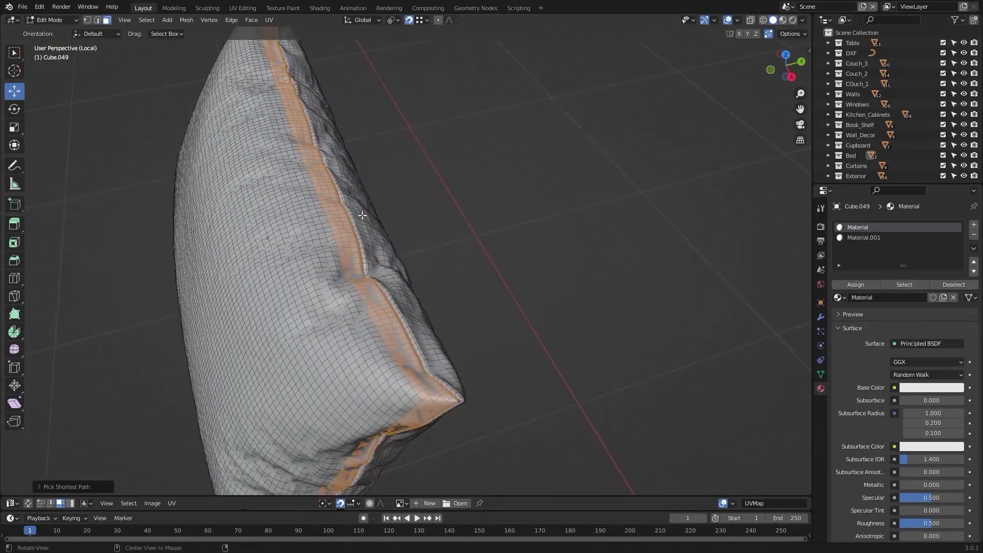
scroll(377, 217, up, 5)
ctrl+click(416, 414)
Complete the wide face band by closing it along the remaining edges back to the first upper corner
scroll(417, 415, down, 6)
middle_drag(417, 415, 445, 327)
scroll(443, 323, up, 7)
scroll(453, 285, down, 6)
middle_drag(453, 285, 380, 338)
scroll(416, 260, up, 4)
middle_drag(416, 260, 382, 263)
ctrl+click(171, 299)
middle_drag(509, 263, 496, 248)
scroll(481, 243, down, 4)
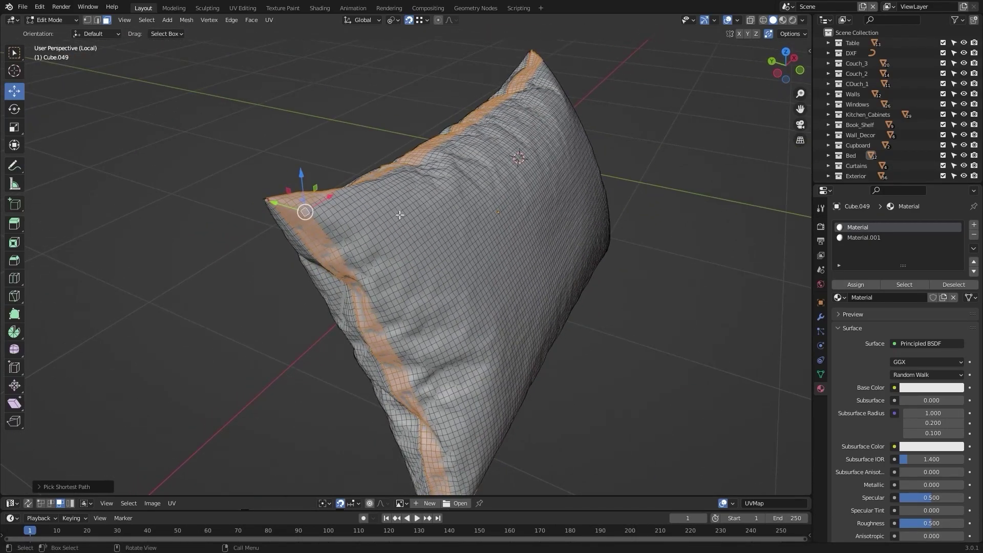
Switch to vertex selection and circle-select a large patch in the centre of the pillow's front side
key(1)
key(c)
mouse_move(426, 231)
mouse_down()
mouse_move(512, 286)
mouse_move(491, 195)
mouse_move(430, 184)
mouse_move(408, 228)
mouse_up()
right_click(408, 228)
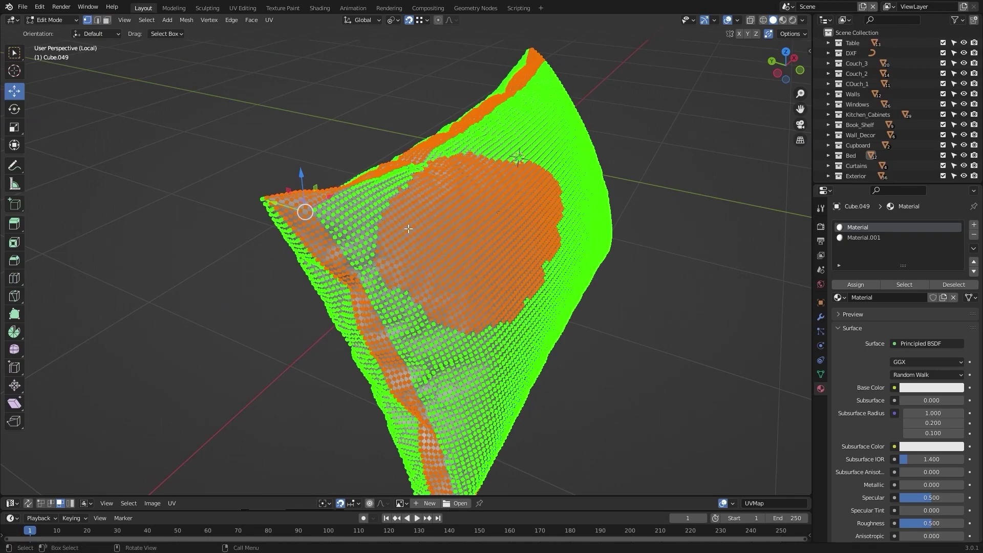
Add the vertices between the central patch and the side and top seam bands with circle select
middle_drag(408, 227, 383, 214)
scroll(453, 272, up, 2)
shift+middle_drag(453, 271, 430, 219)
scroll(429, 219, up, 1)
key(c)
mouse_move(361, 287)
mouse_down()
mouse_move(417, 189)
mouse_move(468, 150)
mouse_up()
mouse_move(503, 77)
mouse_down()
mouse_move(435, 264)
mouse_move(474, 317)
mouse_up()
middle_drag(493, 181, 362, 161)
mouse_move(342, 157)
mouse_down()
mouse_move(384, 227)
mouse_move(393, 182)
mouse_move(404, 284)
mouse_move(442, 301)
mouse_move(474, 279)
mouse_move(450, 369)
mouse_move(504, 289)
mouse_move(532, 292)
mouse_up()
middle_drag(532, 292, 442, 152)
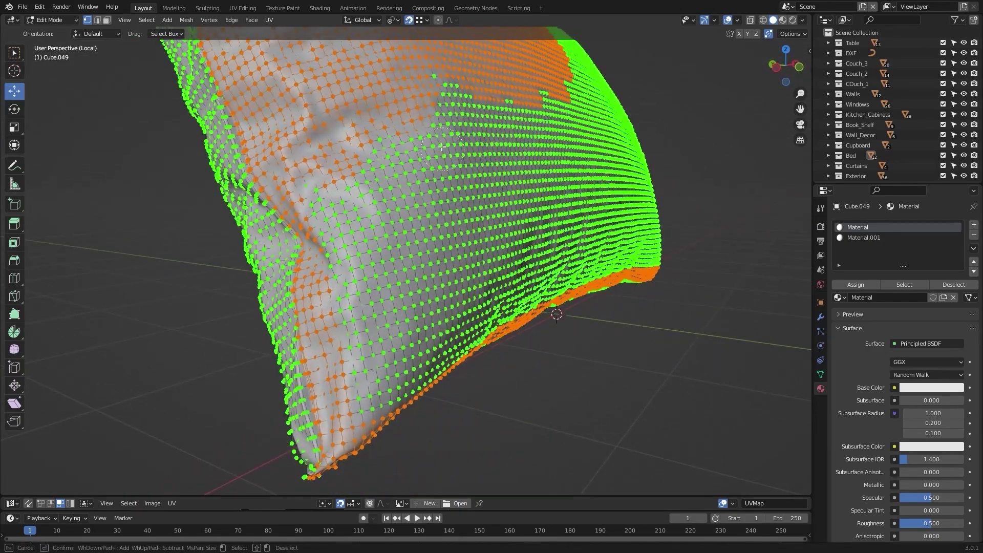
mouse_move(436, 84)
mouse_down()
mouse_move(428, 151)
mouse_move(376, 158)
mouse_move(336, 195)
mouse_move(368, 277)
mouse_move(376, 353)
mouse_move(490, 120)
mouse_move(519, 160)
mouse_move(437, 274)
mouse_up()
right_click(436, 274)
Circle-select the vertices along the front side's bottom edge and up beside the far side seam
mouse_move(436, 274)
middle_down()
mouse_move(499, 188)
mouse_move(486, 174)
mouse_move(499, 207)
middle_up()
key(c)
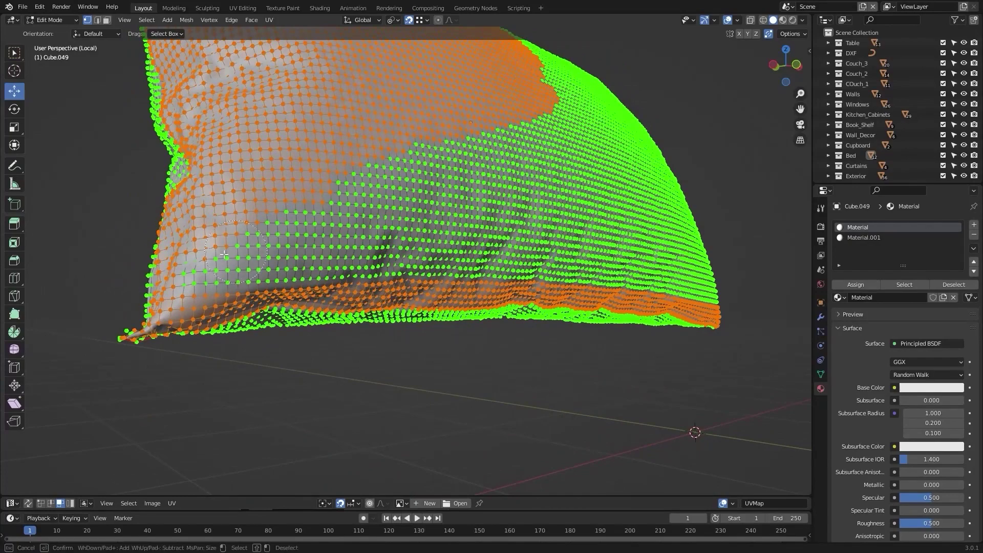
mouse_move(204, 271)
mouse_down()
mouse_move(623, 266)
mouse_move(548, 231)
mouse_move(286, 236)
mouse_move(362, 189)
mouse_move(481, 179)
mouse_move(412, 148)
mouse_move(530, 141)
mouse_move(584, 194)
mouse_move(572, 188)
mouse_up()
key(Escape)
mouse_move(573, 188)
middle_down()
mouse_move(443, 161)
mouse_move(334, 269)
middle_up()
key(c)
drag(279, 292, 384, 291)
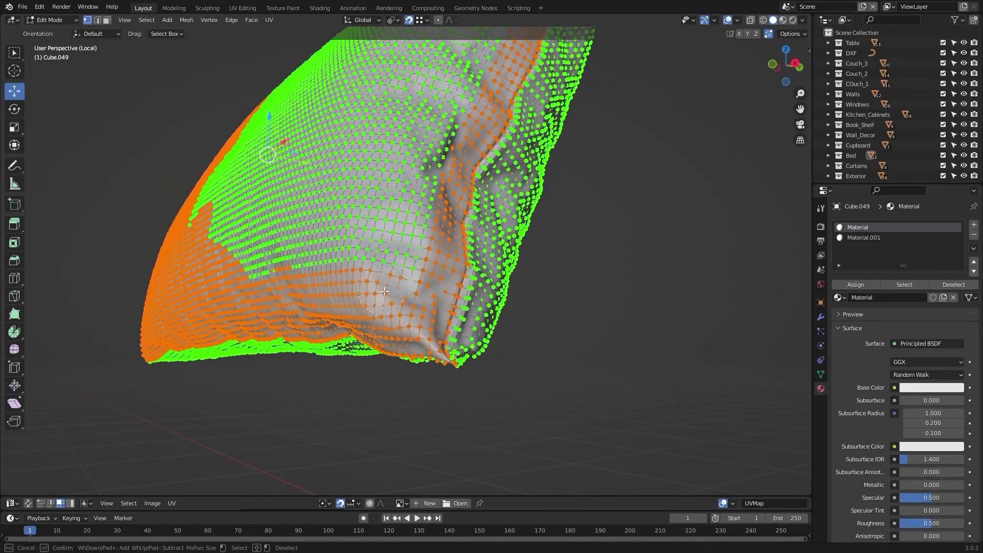
drag(410, 205, 441, 128)
key(Escape)
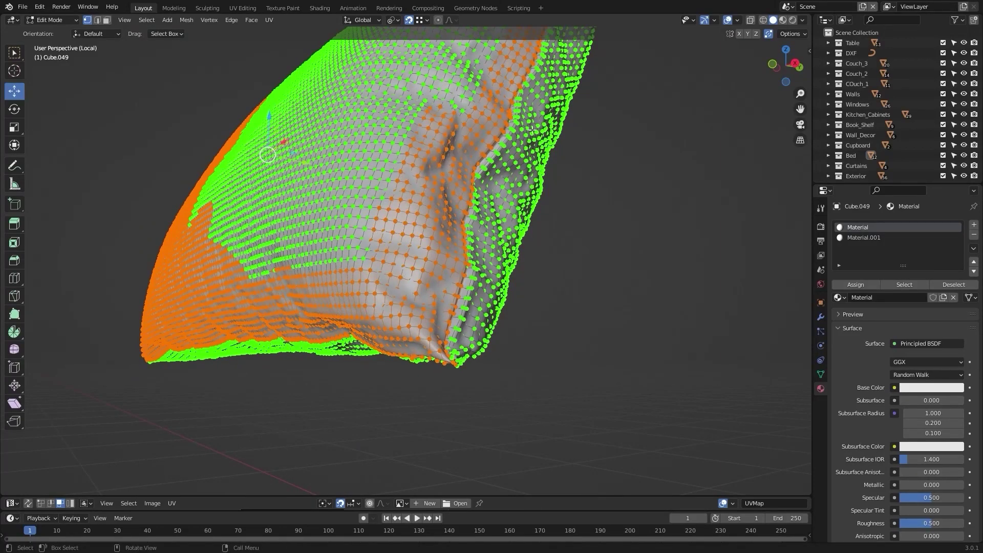
Circle-select the front vertices near the far upper corner and along the top edge
middle_drag(519, 144, 406, 304)
key(c)
drag(385, 353, 486, 148)
mouse_move(516, 103)
middle_down()
mouse_move(563, 121)
mouse_move(563, 149)
middle_up()
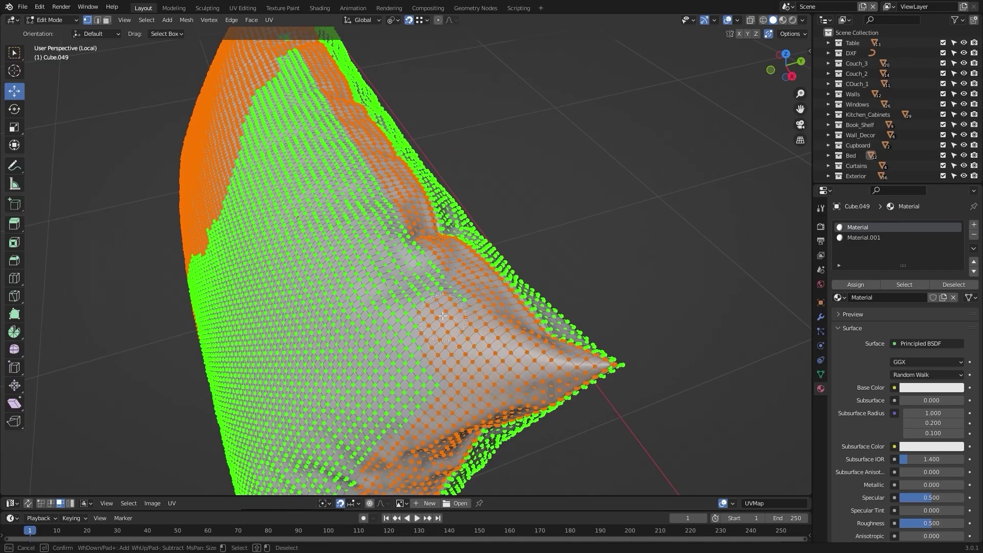
mouse_move(424, 271)
mouse_down()
mouse_move(332, 159)
mouse_move(292, 70)
mouse_up()
middle_drag(291, 70, 301, 294)
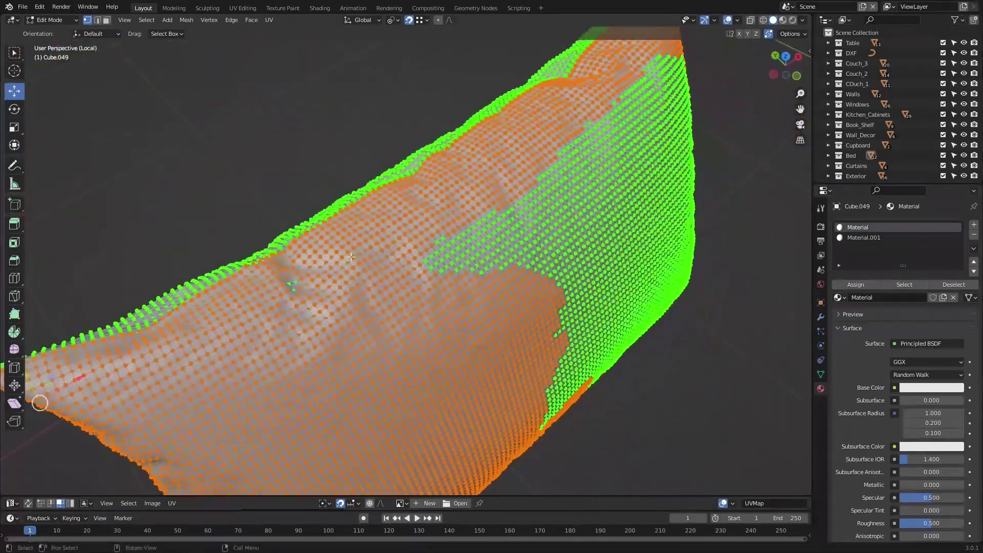
Circle-select the remaining unselected front vertices towards the far edge, completing the front half's selection
key(Escape)
mouse_move(369, 297)
middle_down()
mouse_move(475, 210)
mouse_move(517, 245)
mouse_move(498, 312)
middle_up()
key(c)
mouse_move(499, 347)
mouse_down()
mouse_move(300, 192)
mouse_move(248, 183)
mouse_move(386, 372)
mouse_move(462, 395)
mouse_up()
right_click(461, 395)
middle_drag(461, 394, 429, 347)
key(c)
mouse_move(417, 320)
mouse_down()
mouse_move(394, 248)
mouse_move(464, 88)
mouse_up()
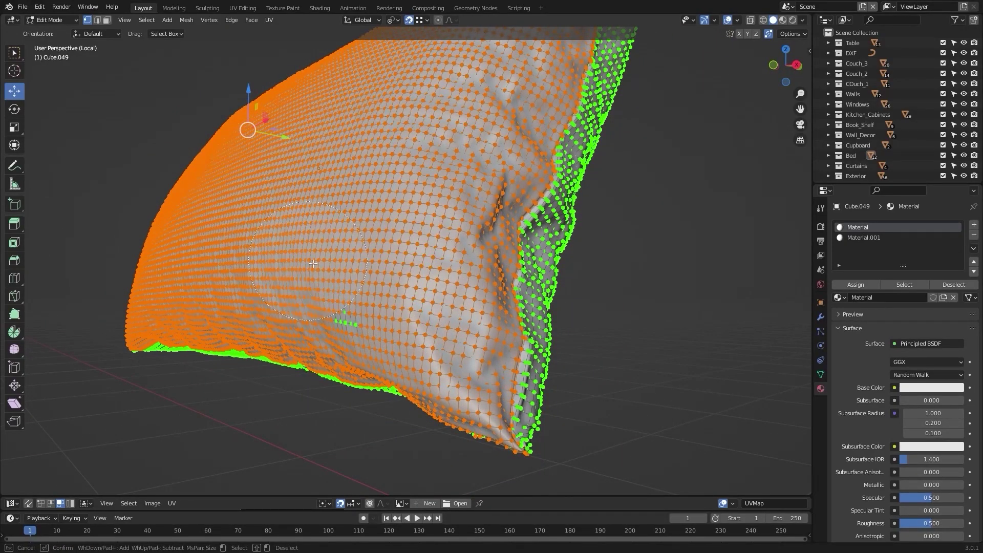
right_click(351, 267)
Inspect the front half's selection closely for missed vertices along the surface and seams
middle_drag(351, 266, 447, 181)
scroll(377, 193, up, 2)
middle_drag(377, 193, 342, 225)
scroll(404, 229, up, 3)
scroll(383, 225, down, 4)
scroll(367, 227, up, 3)
scroll(406, 247, up, 4)
scroll(405, 247, down, 5)
scroll(406, 247, up, 3)
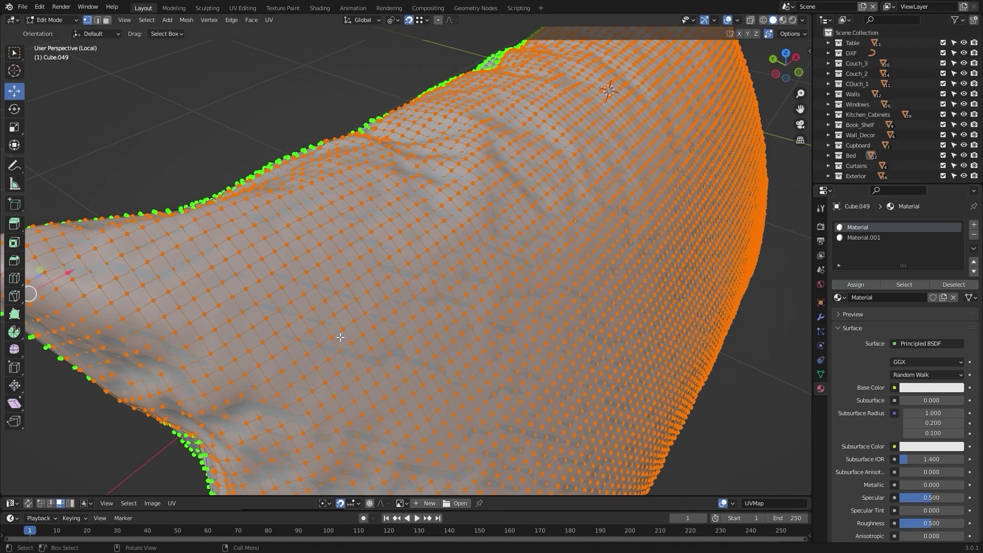
Invert the vertex selection to assign Material.001 to the pillow's other half, and make the first material slot active
key(ctrl+i)
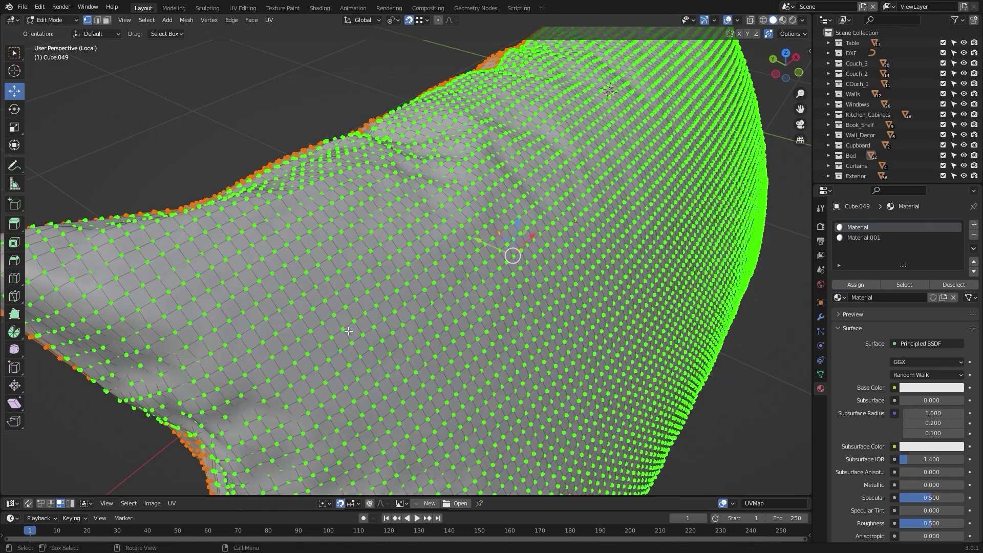
middle_drag(321, 321, 436, 265)
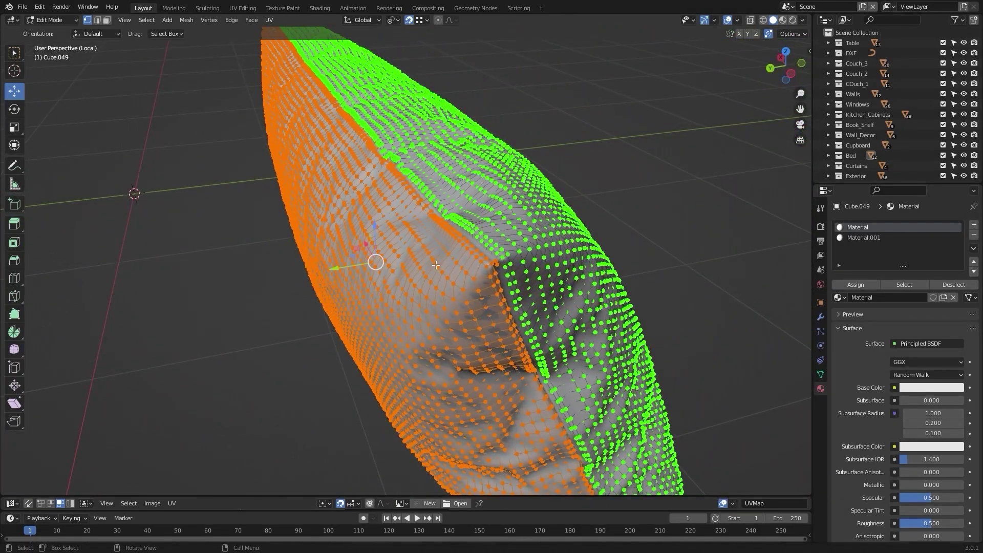
click(858, 237)
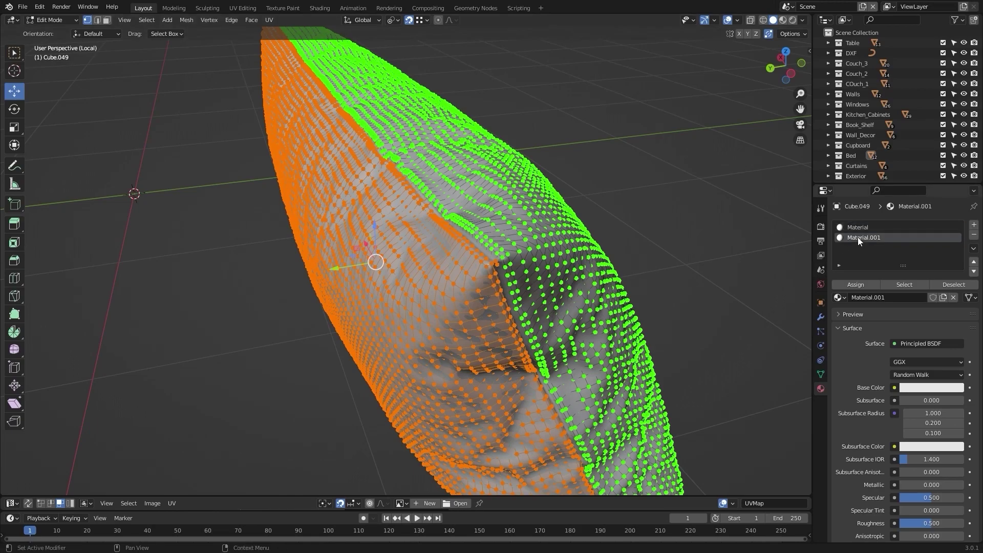
click(861, 286)
middle_drag(697, 248, 720, 255)
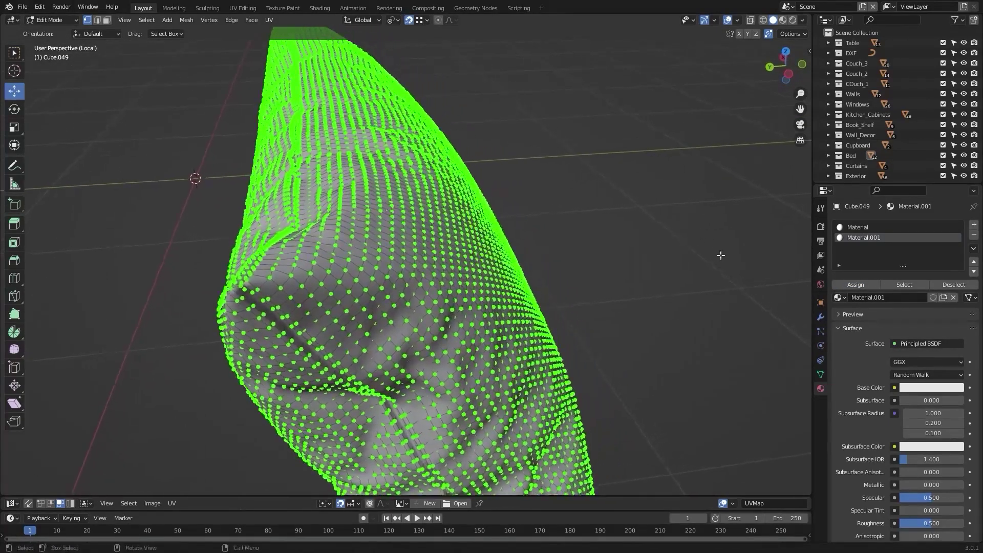
click(858, 229)
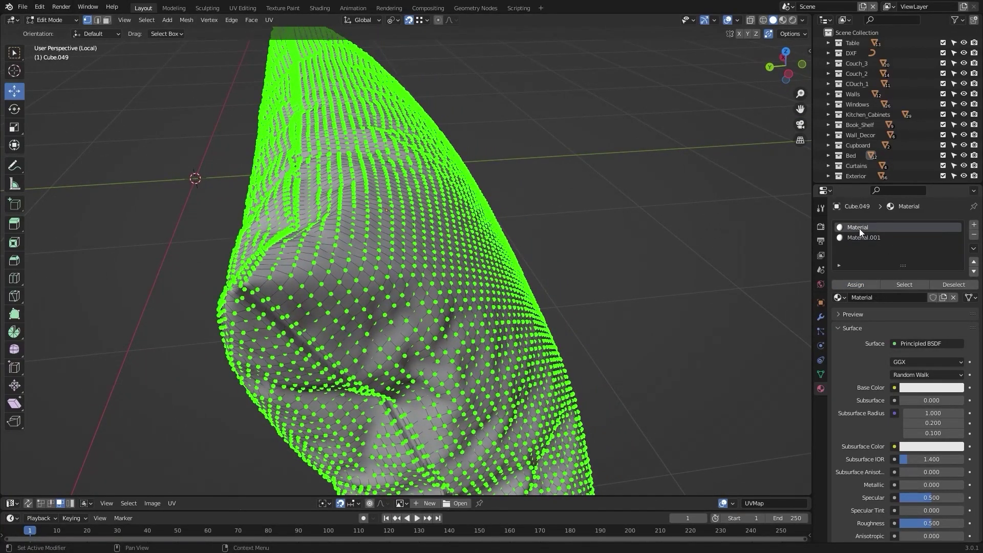
Check the pillow's material assignments by selecting the vertices belonging to Material and then those belonging to Material.001
click(902, 284)
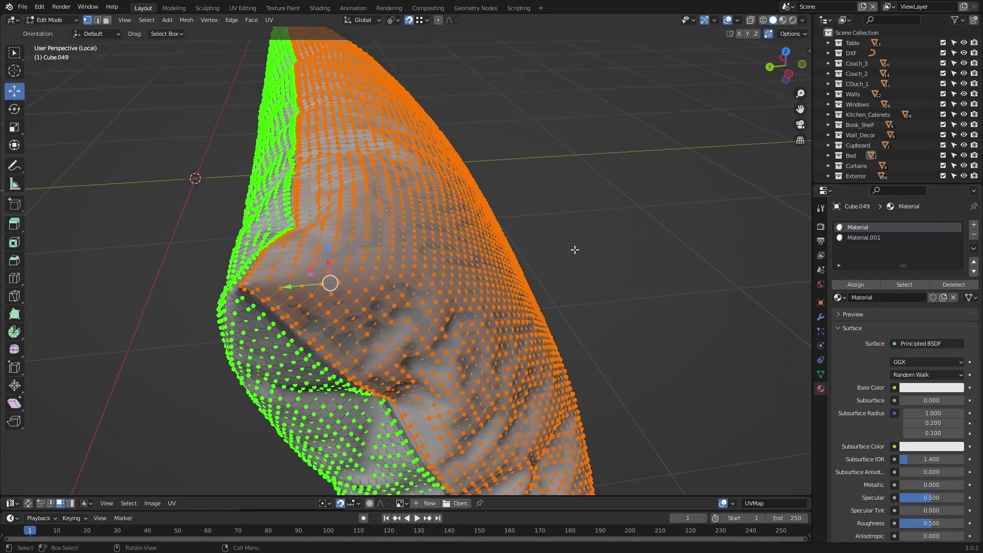
middle_drag(609, 231, 742, 205)
click(890, 238)
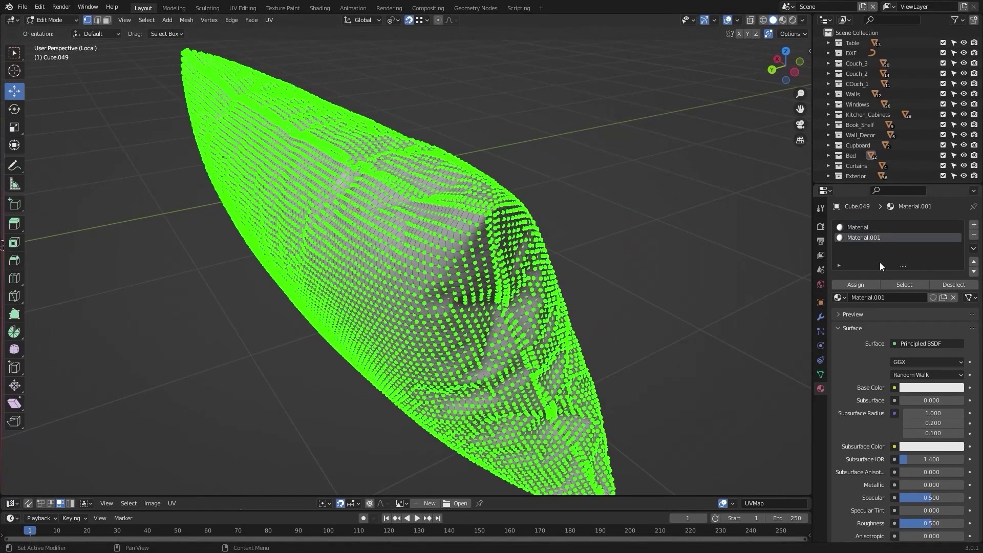
click(910, 281)
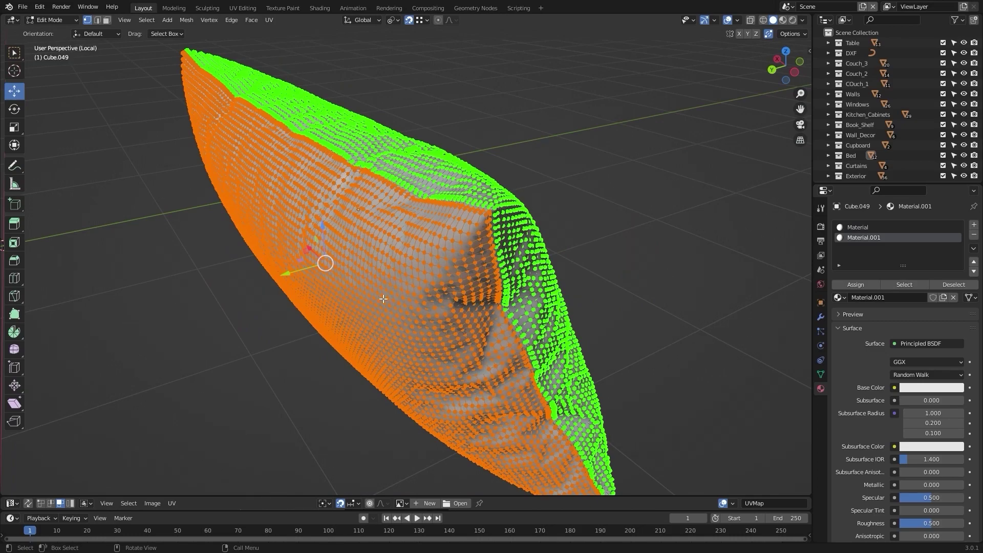
middle_drag(385, 326, 421, 278)
scroll(421, 277, up, 2)
middle_drag(479, 288, 476, 281)
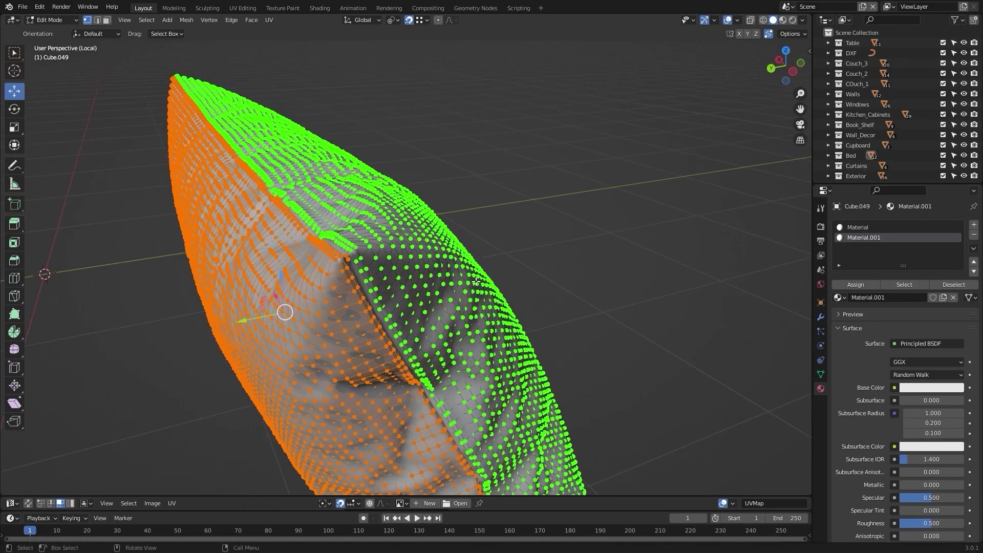
middle_drag(403, 278, 614, 258)
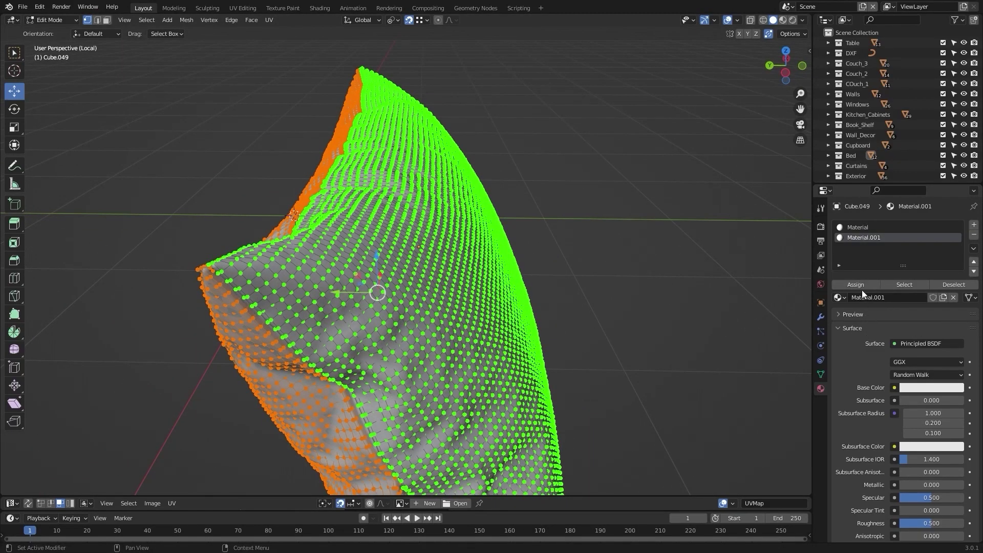
Leave the pillow's local view and return to Object Mode
key(KP_Divide)
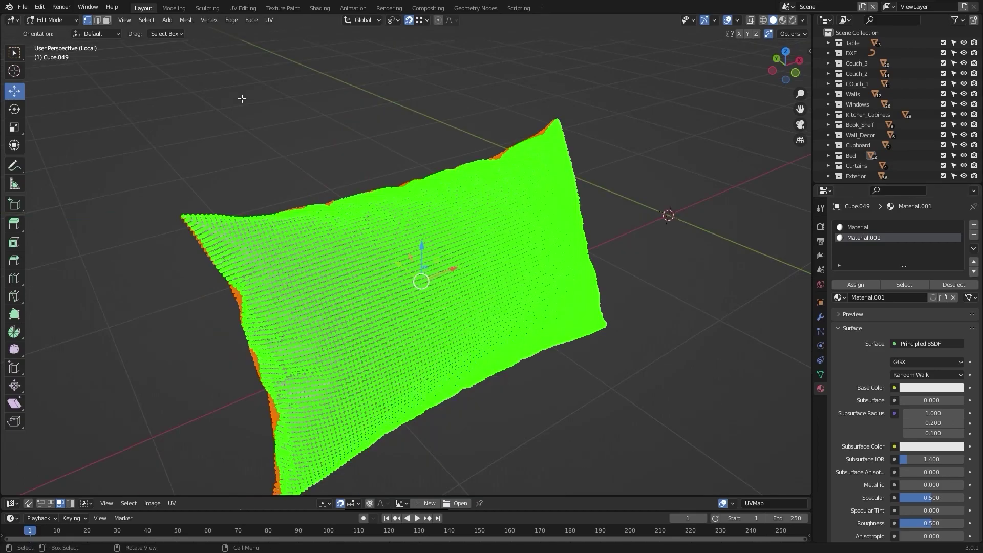
scroll(347, 210, down, 4)
key(Tab)
scroll(347, 210, up, 3)
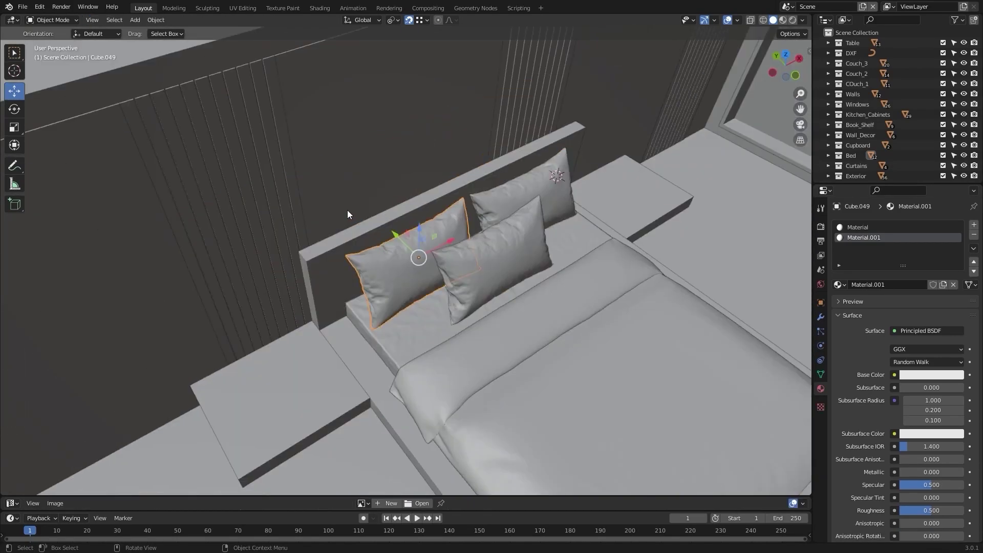
Select the long wall strip above the living room windows and add a new material to it
shift+middle_drag(455, 204, 278, 201)
scroll(294, 208, down, 10)
scroll(413, 132, up, 2)
shift+middle_drag(490, 136, 410, 249)
scroll(391, 136, up, 1)
scroll(450, 300, up, 3)
click(451, 233)
scroll(403, 264, up, 3)
scroll(410, 249, down, 3)
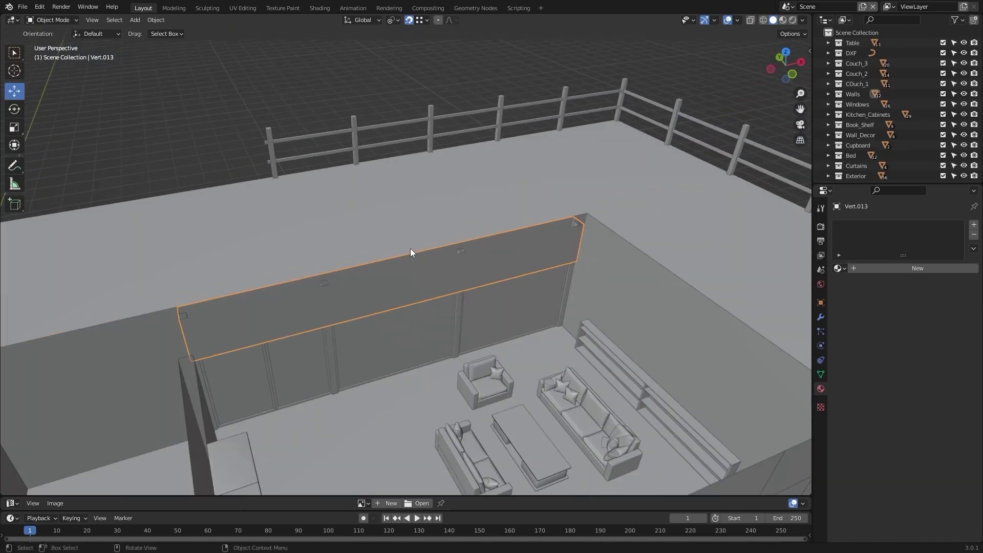
key(Tab)
key(Tab)
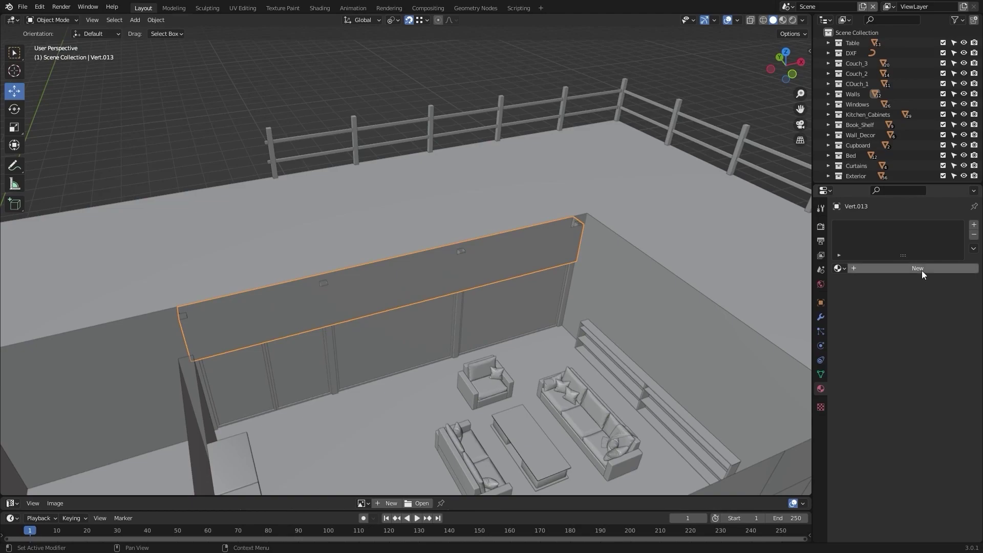
click(919, 267)
Select the living room's end wall together with the adjoining wall pieces and the wall behind the kitchen
scroll(573, 279, up, 2)
middle_drag(394, 274, 389, 244)
middle_drag(331, 229, 409, 238)
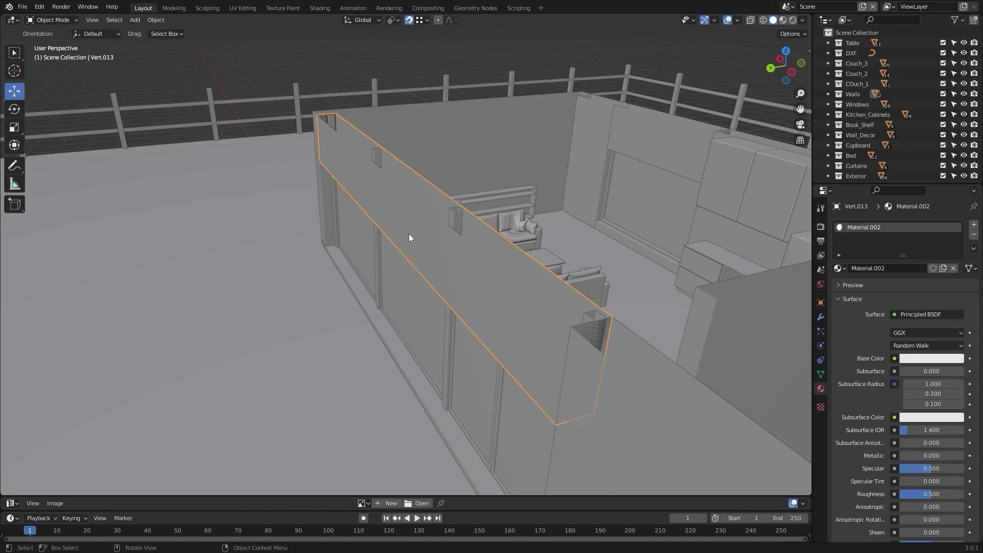
middle_drag(409, 238, 450, 198)
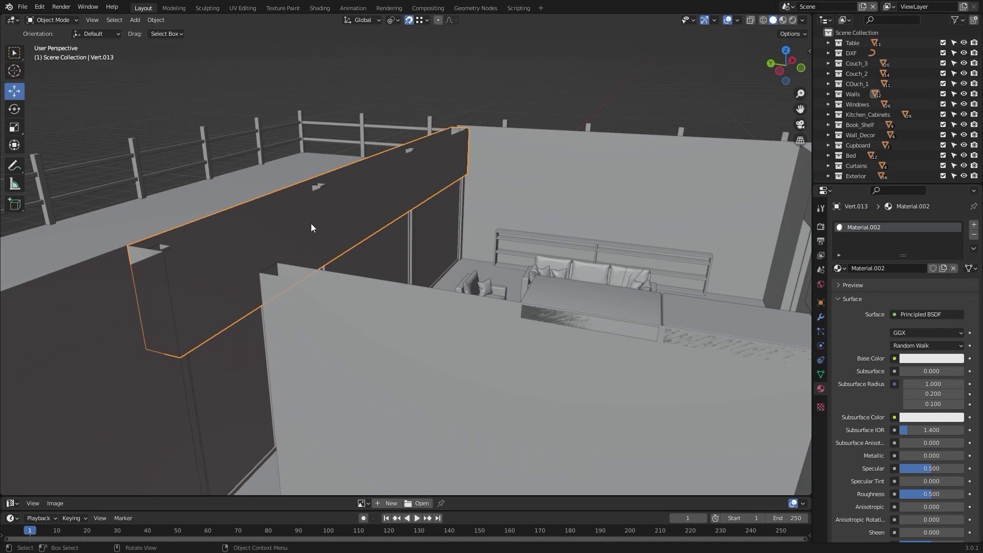
middle_drag(311, 224, 493, 231)
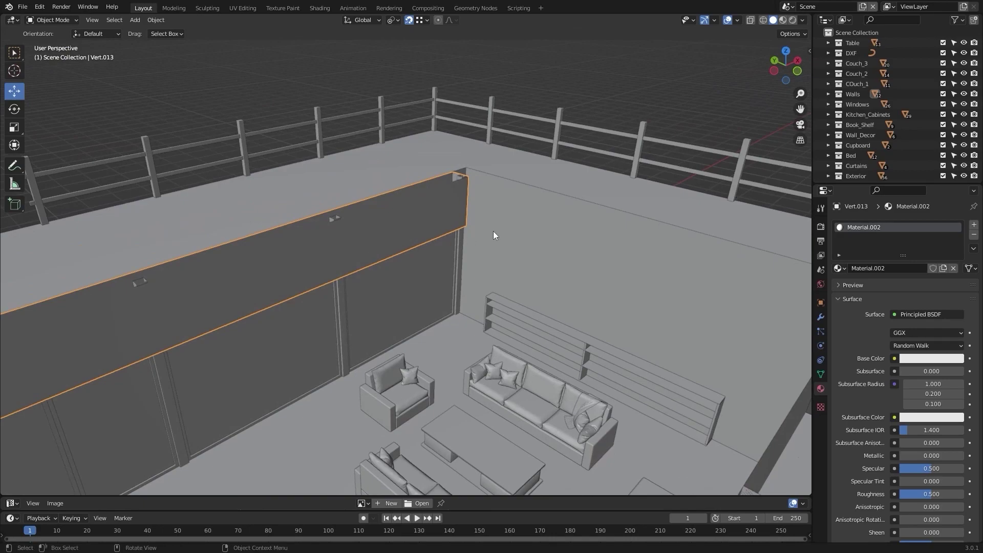
click(664, 235)
middle_drag(665, 234, 399, 244)
shift+click(397, 242)
shift+click(335, 256)
shift+middle_drag(648, 290, 369, 295)
click(398, 257)
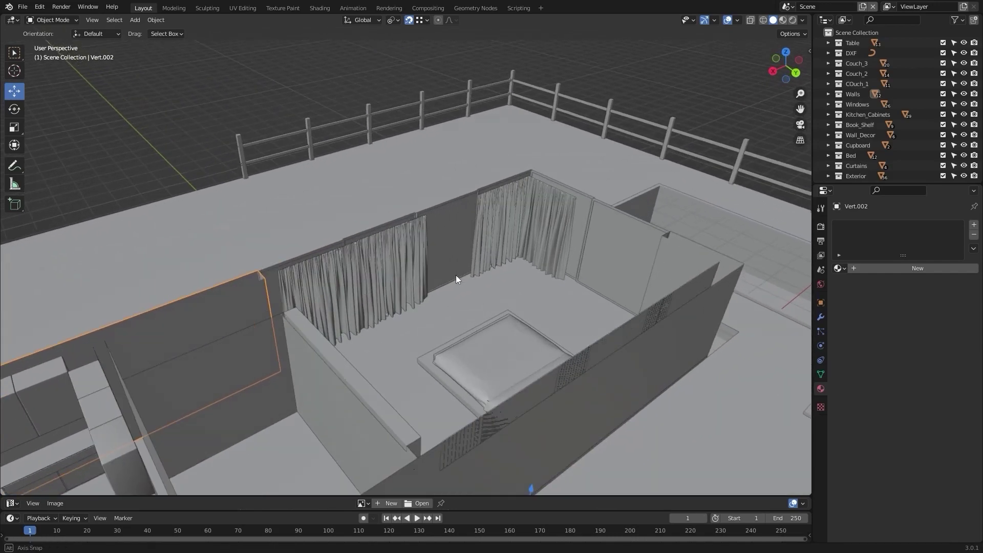
Extend the selection with the bedroom's outer walls and the partition walls between the bedroom and kitchen
middle_drag(455, 278, 549, 275)
middle_drag(450, 271, 469, 275)
click(414, 202)
middle_drag(542, 223, 359, 274)
click(428, 227)
middle_drag(401, 241, 346, 221)
shift+click(419, 363)
middle_drag(450, 326, 386, 355)
shift+click(387, 354)
shift+click(364, 288)
middle_drag(364, 289, 419, 304)
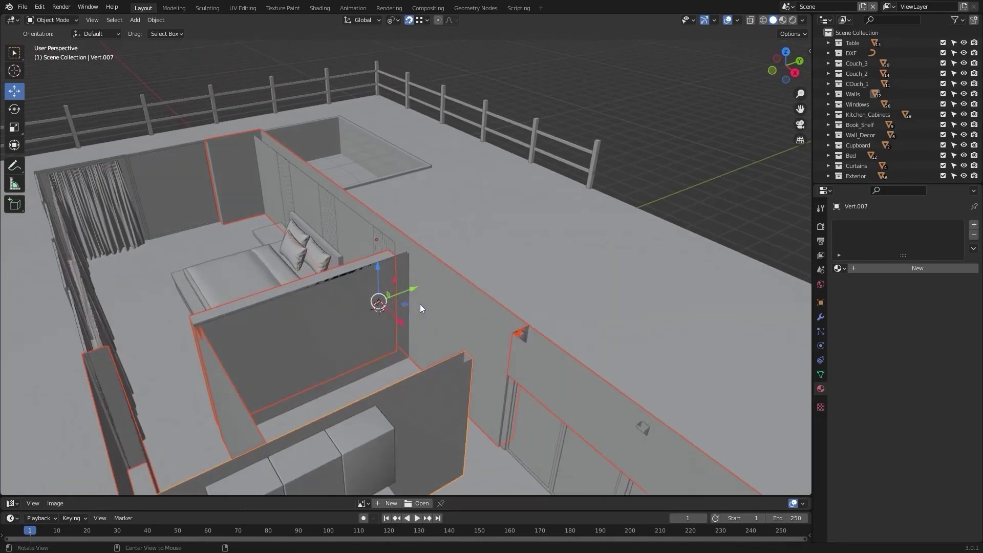
Link the material of the wall strip above the living room windows to all selected walls and hide them
click(364, 308)
middle_drag(475, 285, 368, 345)
click(222, 373)
key(ctrl+l)
mouse_move(367, 345)
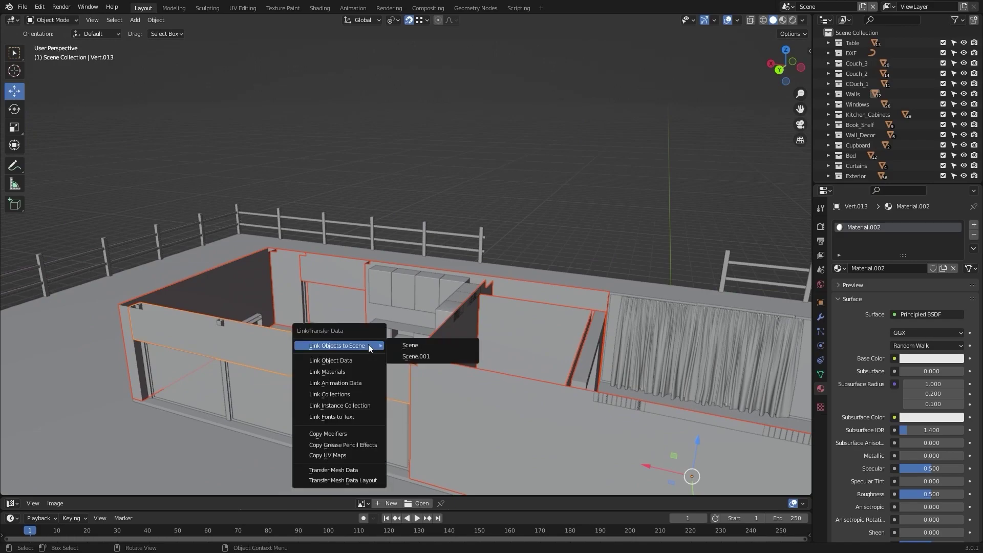
click(342, 372)
middle_drag(340, 370, 380, 379)
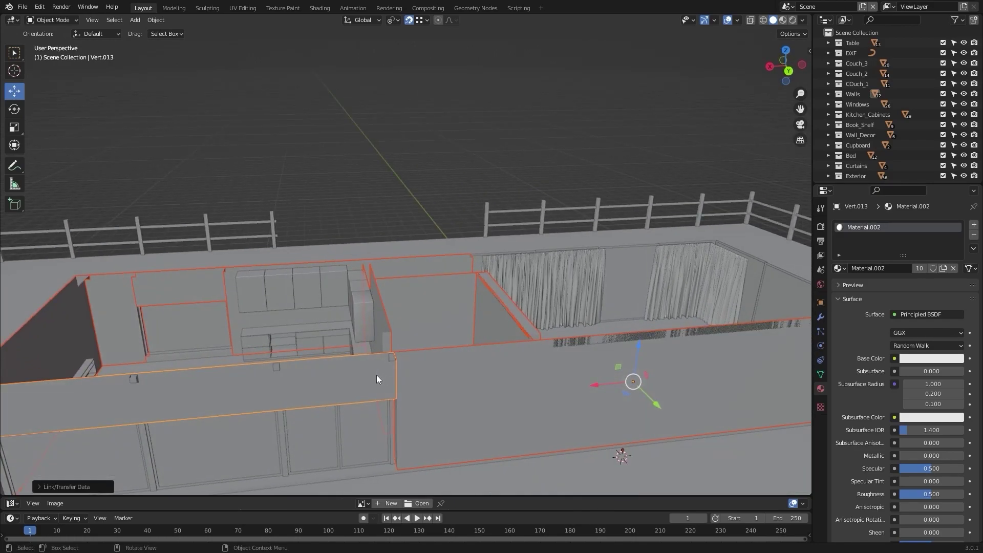
scroll(376, 374, down, 8)
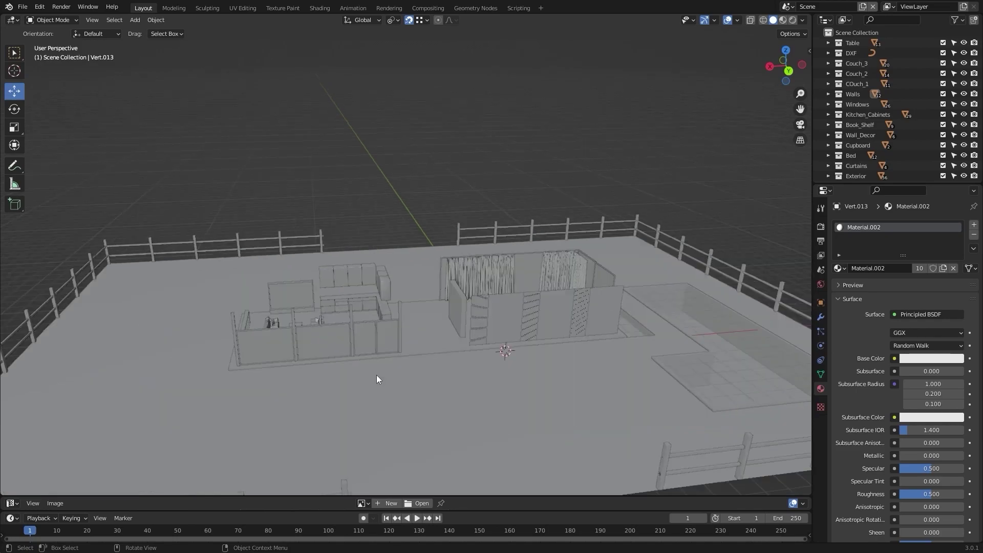
Select the upper kitchen cabinet at the end nearest the bedroom and add a new material to it
middle_drag(389, 349, 401, 348)
scroll(402, 348, up, 3)
middle_drag(261, 333, 397, 300)
scroll(397, 305, up, 2)
click(395, 314)
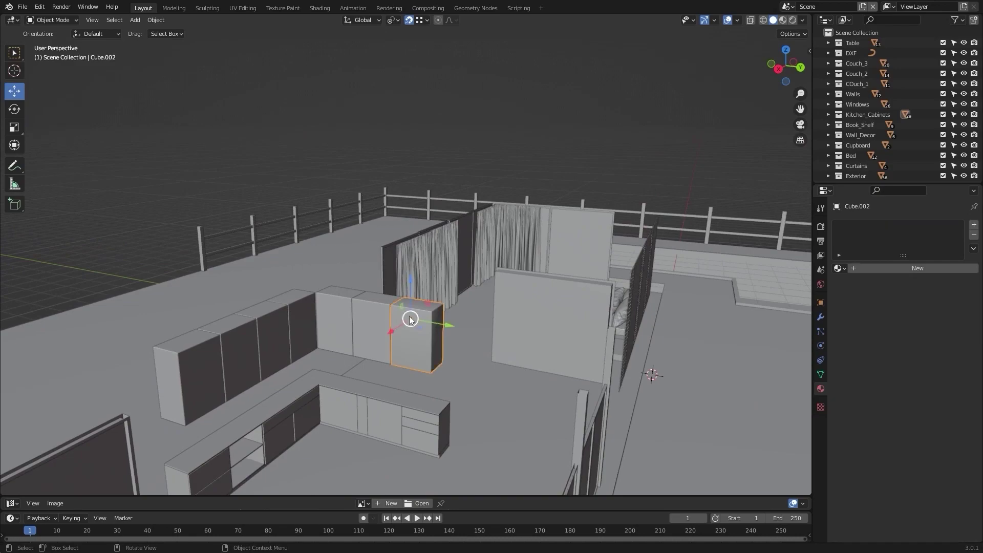
scroll(409, 315, up, 5)
scroll(409, 316, down, 7)
middle_drag(401, 292, 409, 297)
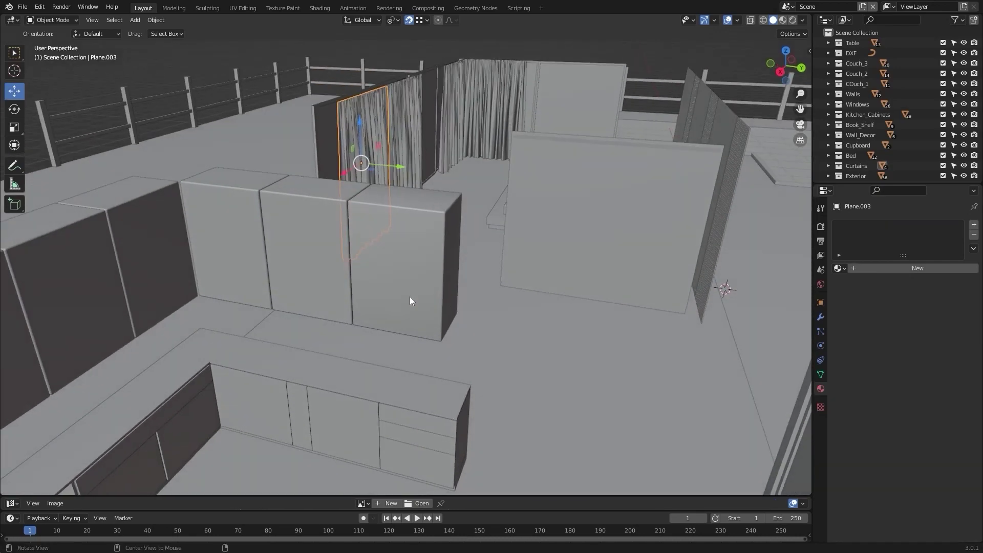
click(890, 268)
scroll(569, 273, down, 4)
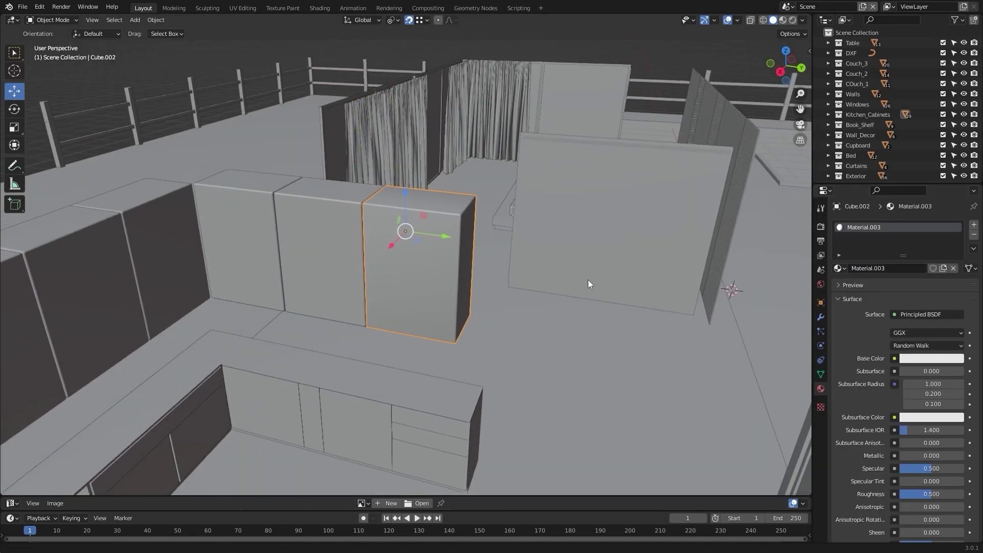
Select the other six upper kitchen cabinets along both walls
middle_drag(547, 271, 417, 278)
scroll(292, 285, up, 2)
click(209, 311)
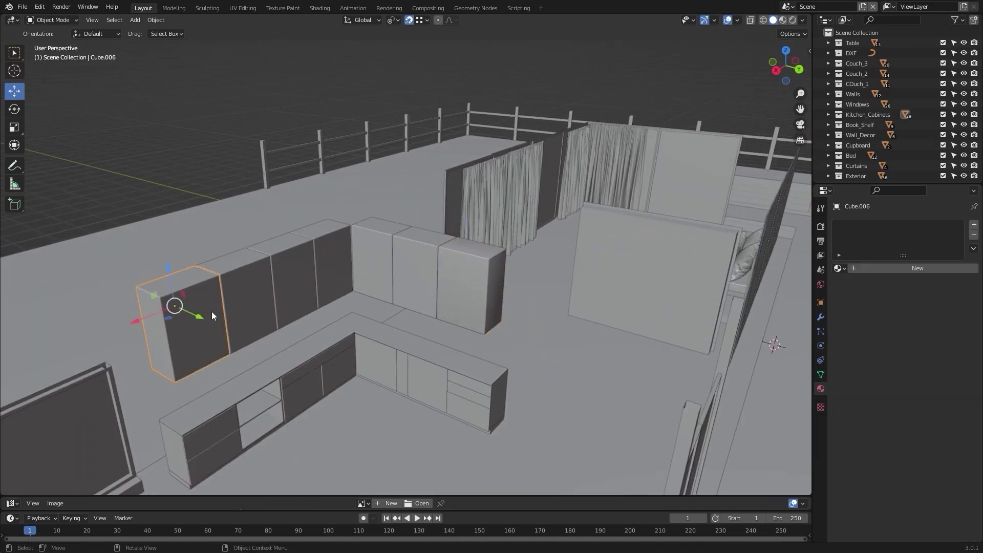
shift+click(329, 262)
shift+click(399, 257)
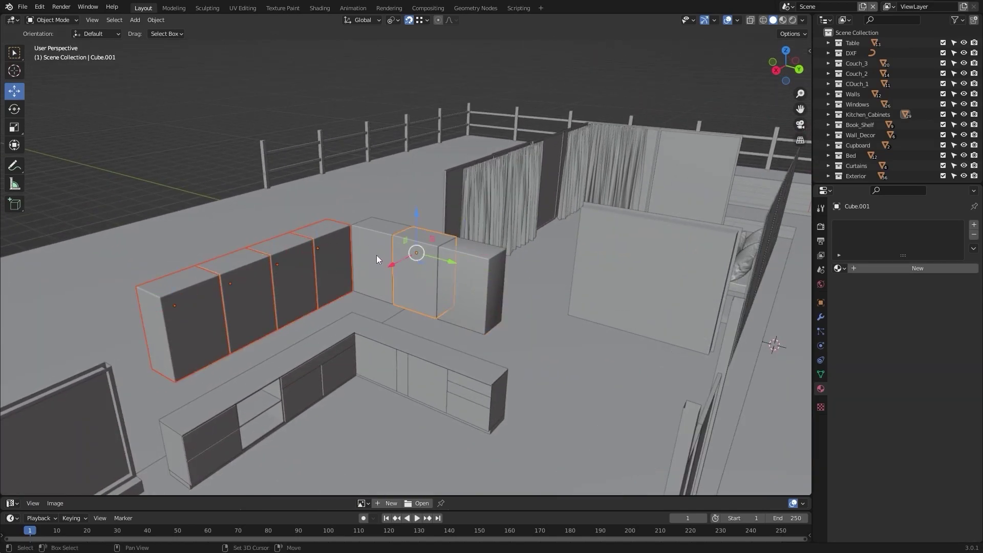
shift+click(376, 255)
Add the base cabinets' drawer fronts, end unit and doors around the corner to the selection
scroll(446, 312, up, 1)
middle_drag(448, 320, 450, 241)
scroll(425, 211, up, 5)
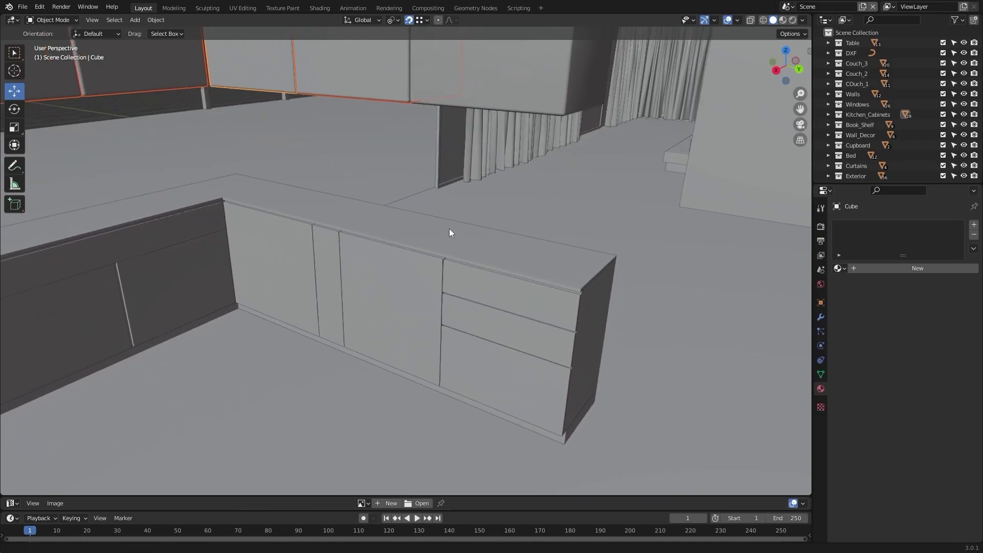
shift+click(473, 285)
shift+click(472, 305)
shift+click(467, 340)
shift+click(567, 327)
shift+click(313, 279)
shift+click(302, 271)
shift+click(246, 250)
shift+click(170, 281)
shift+click(52, 301)
Add the open shelf unit's parts and the far end base cabinet's drawers to the selection
shift+middle_drag(179, 283, 561, 233)
shift+middle_drag(215, 293, 345, 257)
shift+click(205, 303)
shift+click(220, 382)
shift+click(117, 376)
middle_drag(365, 315, 316, 265)
shift+click(316, 260)
shift+click(379, 234)
Link Material.003 from the end upper cabinet to the selected cabinet parts, then hide those parts except the source cabinet
shift+middle_drag(478, 303, 392, 278)
middle_drag(626, 276, 648, 268)
shift+middle_drag(584, 269, 453, 348)
scroll(477, 287, down, 3)
middle_drag(480, 277, 481, 329)
shift+click(525, 228)
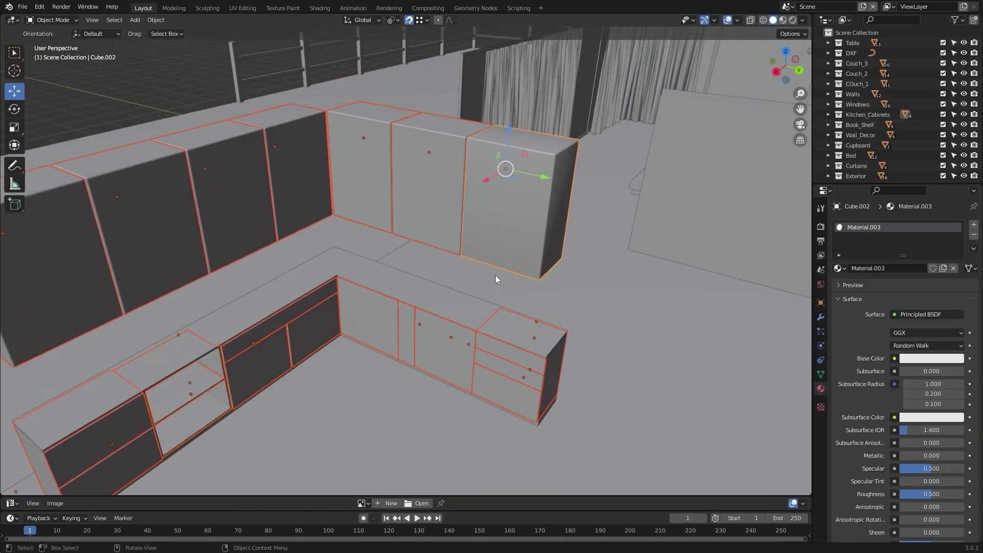
key(ctrl+l)
click(496, 279)
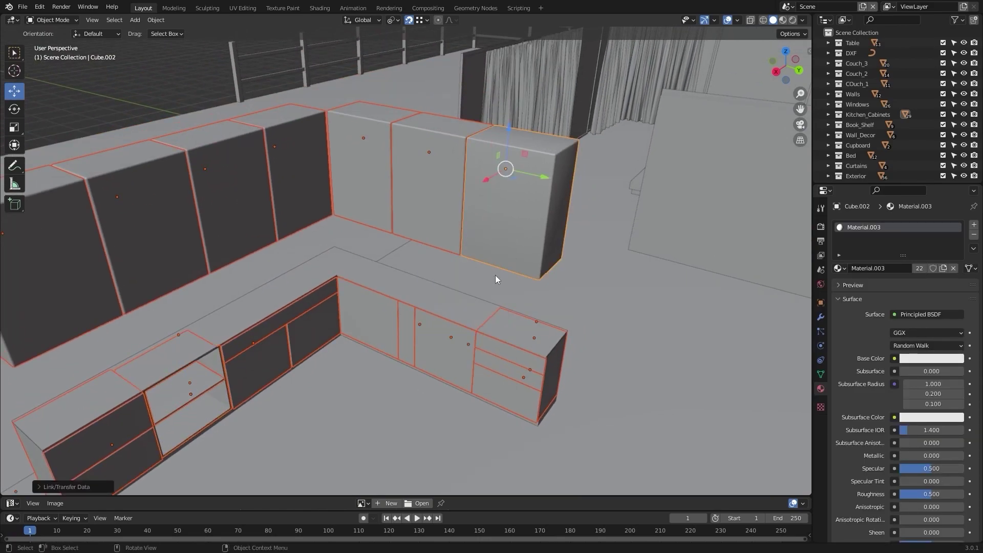
middle_drag(488, 201, 555, 176)
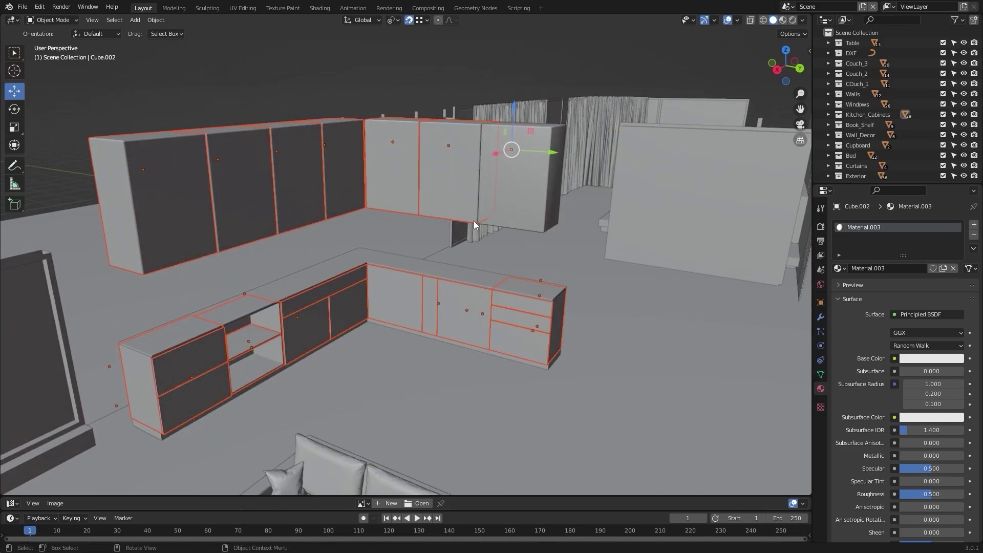
key(h)
Link Material.003 from the upper cabinet to the remaining base cabinet bodies and hide them all
scroll(459, 244, up, 2)
click(493, 346)
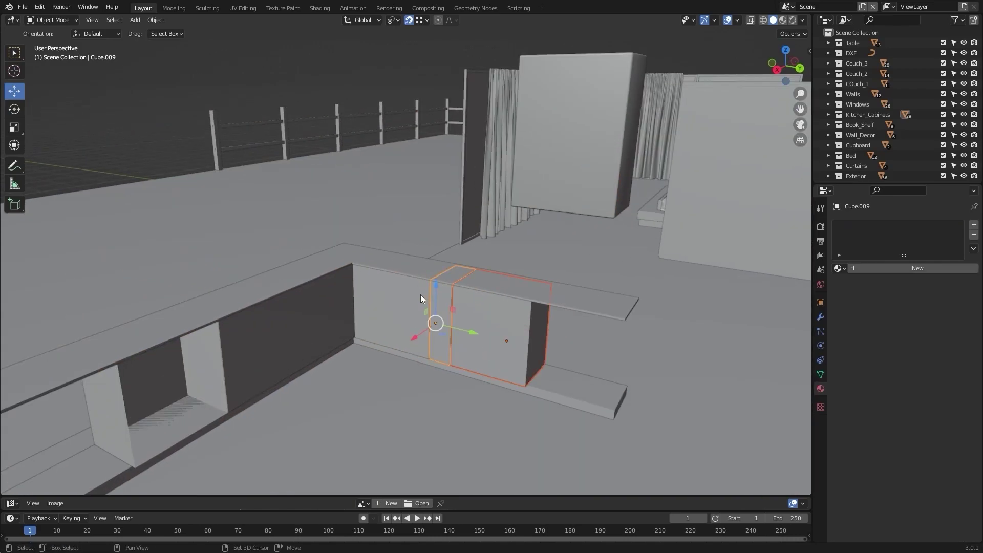
shift+click(307, 317)
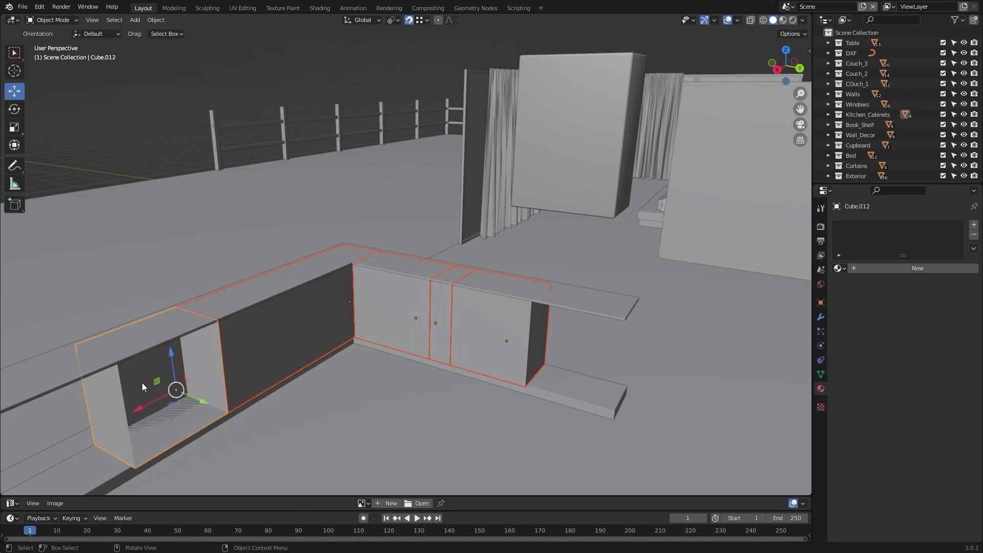
scroll(297, 315, down, 5)
shift+click(484, 225)
scroll(407, 240, up, 1)
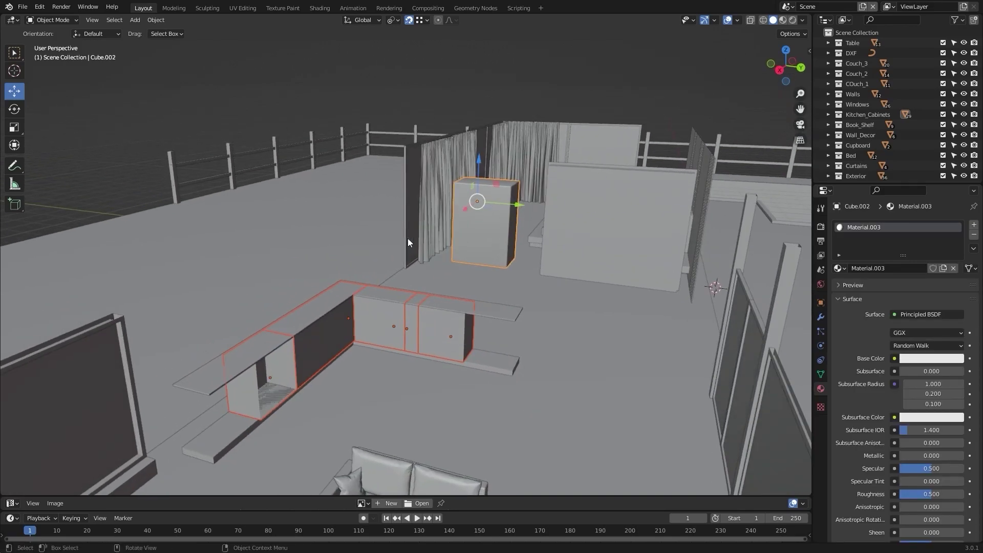
key(ctrl+l)
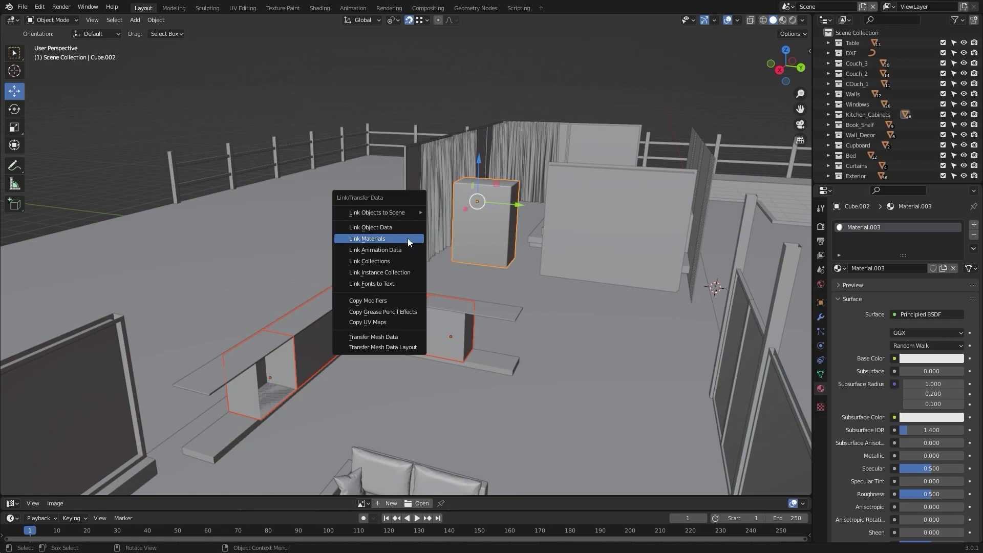
click(408, 238)
key(h)
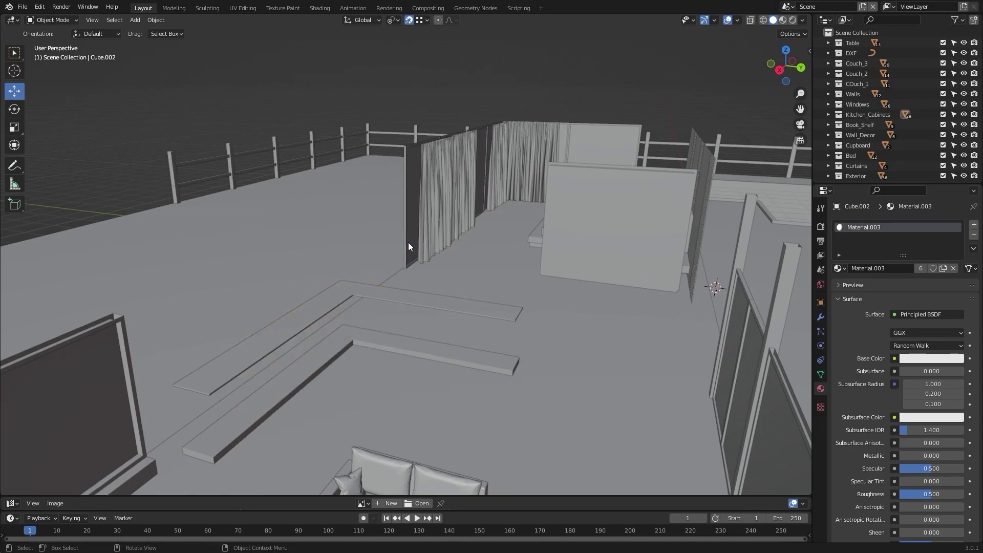
Select the L-shaped kitchen countertop and add a new material to it
scroll(407, 241, up, 3)
middle_drag(437, 250, 410, 226)
shift+middle_drag(410, 227, 447, 308)
click(398, 303)
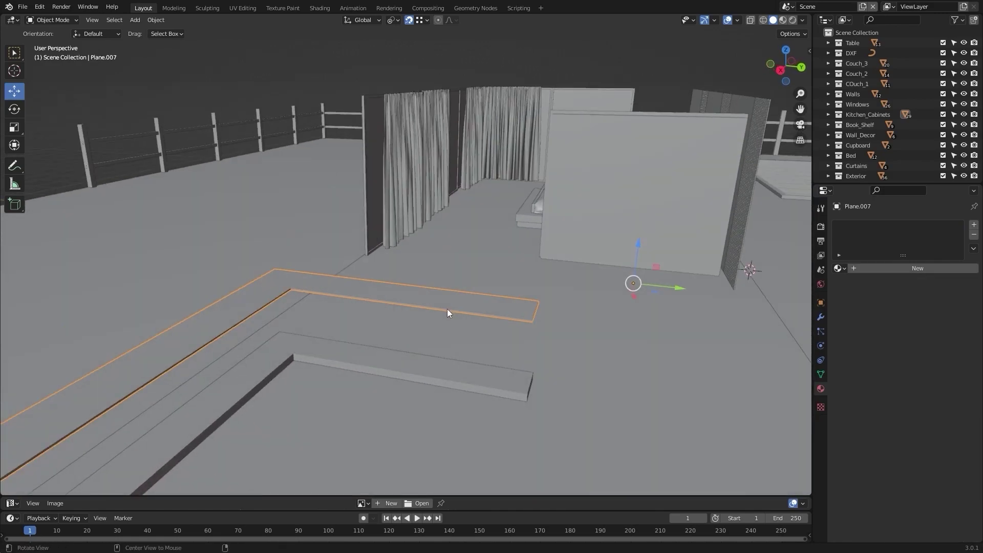
scroll(446, 309, up, 2)
click(929, 266)
shift+scroll(514, 279, down, 5)
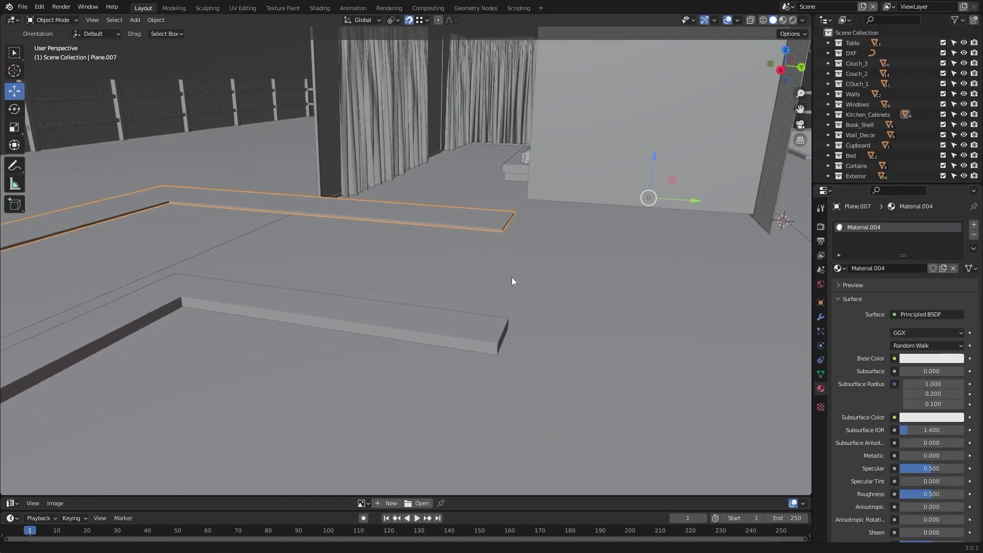
Add a new material to the kitchen's L-shaped base plinth and select the countertop along with it
click(444, 324)
click(892, 270)
scroll(573, 306, down, 3)
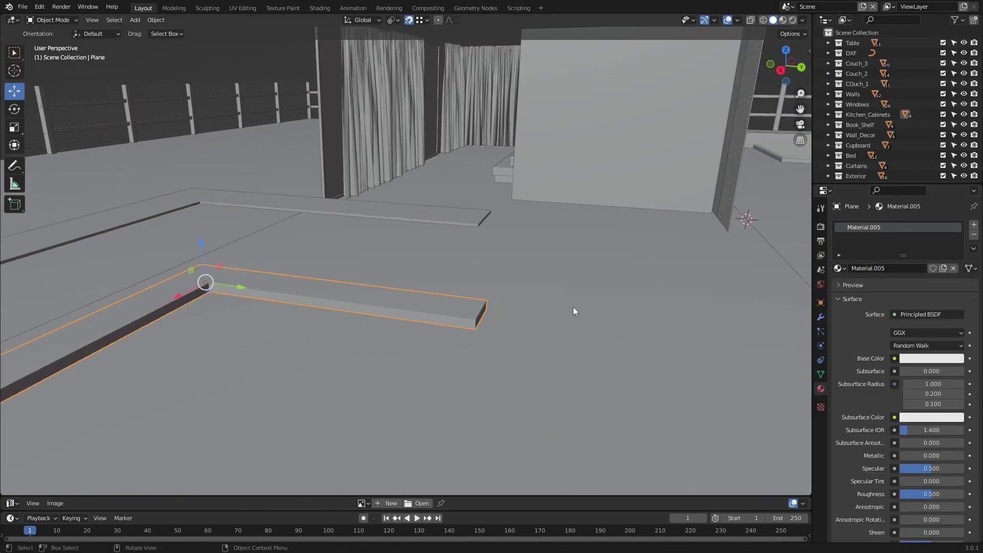
shift+click(403, 232)
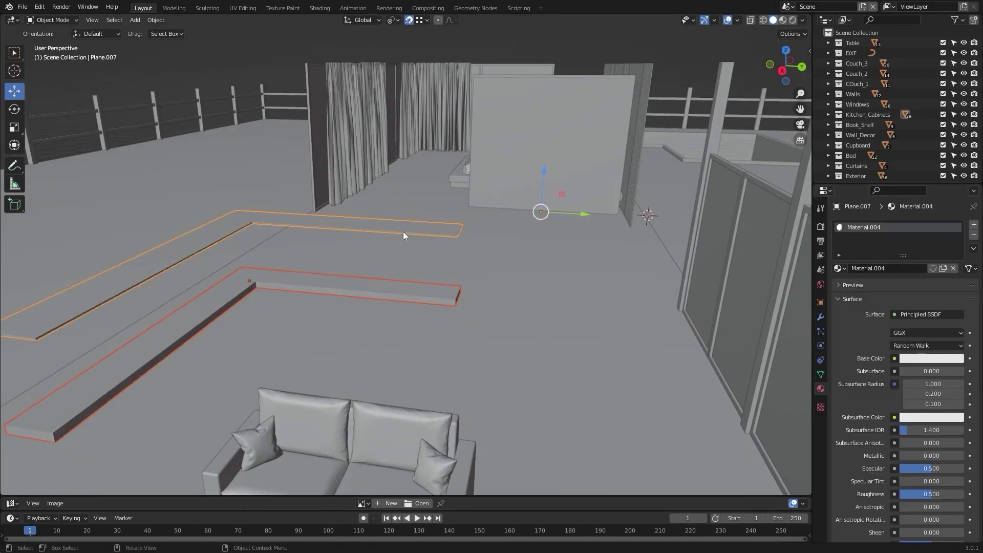
Select the couches' throw pillows, link one material across them, and hide them
scroll(404, 232, down, 8)
middle_drag(384, 243, 220, 294)
scroll(346, 299, up, 5)
click(384, 271)
shift+click(527, 317)
shift+click(424, 241)
shift+click(358, 220)
key(ctrl+l)
click(395, 290)
key(h)
Add a new material to a couch cushion, link it across the other couch cushions, and hide them
scroll(266, 333, up, 3)
scroll(346, 325, down, 4)
shift+click(219, 294)
shift+click(169, 320)
shift+click(322, 284)
shift+click(658, 275)
shift+click(209, 311)
middle_drag(431, 270, 449, 248)
shift+click(450, 248)
click(916, 268)
middle_drag(732, 278, 294, 307)
shift+click(399, 320)
key(ctrl+l)
click(388, 324)
key(h)
Add a new material to one couch frame part, link it to the arms, seats and backs of all three couches, and hide them
click(621, 305)
click(904, 268)
shift+click(562, 253)
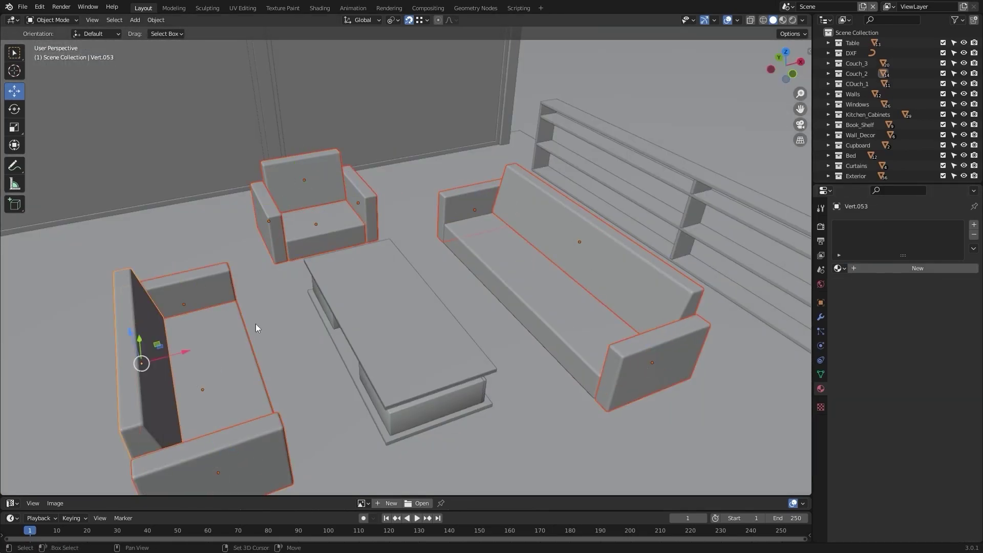
shift+click(132, 333)
shift+click(474, 260)
key(ctrl+l)
click(474, 260)
key(h)
Add a new material to one couch foot, include the other feet in the selection, and hide them all
middle_drag(369, 283, 487, 299)
click(323, 454)
click(896, 268)
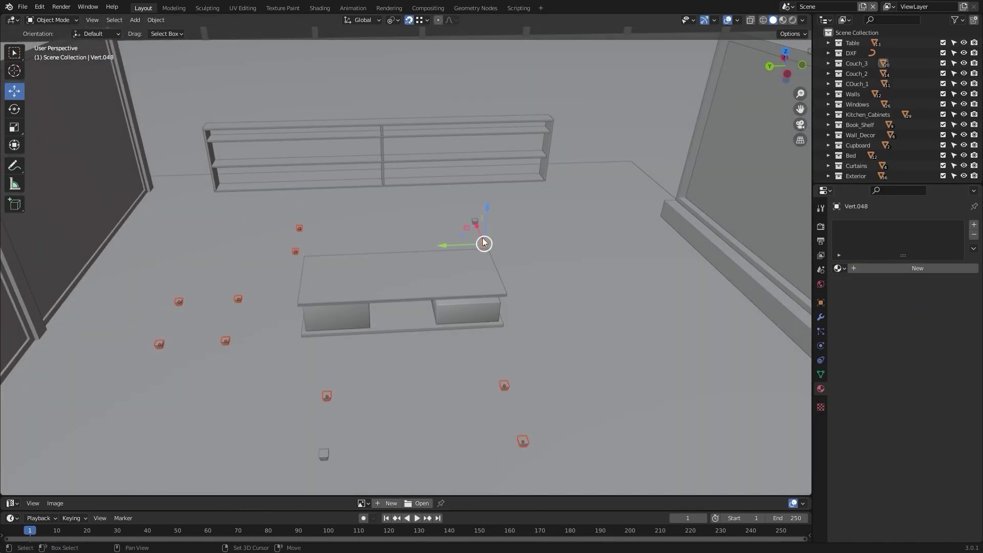
shift+click(485, 243)
shift+click(323, 454)
key(h)
Open the coffee table's top slab for face editing and select its rim loop and top face
middle_drag(353, 404, 511, 237)
click(476, 287)
key(Tab)
key(3)
alt+click(379, 359)
shift+click(220, 320)
Set up Material.011 and Material.012 on the coffee table's top slab and select the faces that use Material.011
middle_drag(220, 320, 476, 287)
click(916, 281)
click(973, 224)
click(917, 298)
click(876, 227)
click(905, 287)
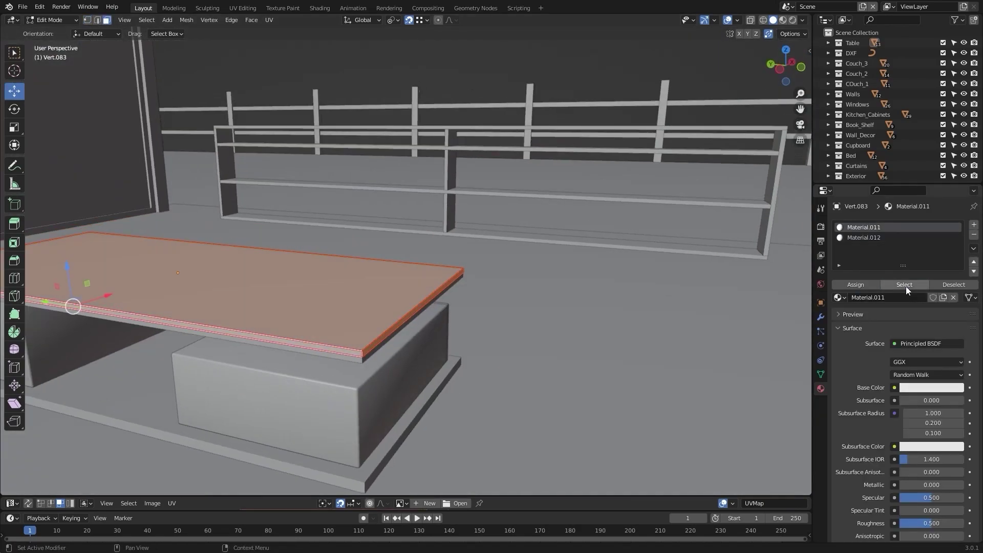
Leave mesh editing, hide the finished top slab, and add a new material to the next unassigned coffee table part
middle_drag(439, 333, 381, 320)
scroll(382, 320, down, 4)
key(Tab)
key(h)
click(382, 320)
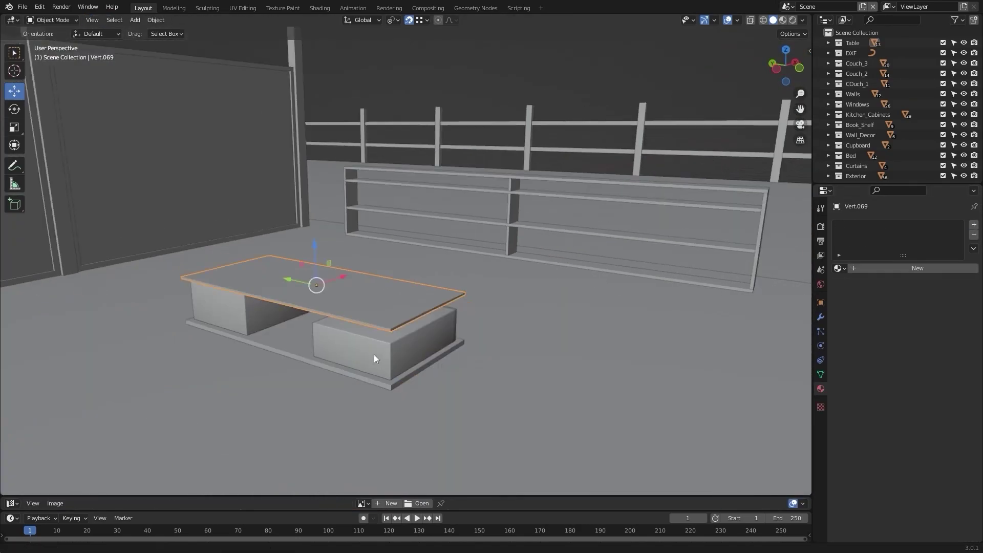
click(916, 268)
Select the coffee table's remaining base pieces together and link one material across them
middle_drag(461, 358, 505, 303)
click(517, 320)
shift+click(297, 328)
shift+click(226, 389)
middle_drag(455, 357, 512, 409)
shift+click(552, 301)
key(ctrl+l)
click(578, 287)
Add a new material to one bed object and link materials across it and two neighbouring bed objects
middle_drag(578, 287, 503, 359)
scroll(503, 360, down, 8)
alt+drag(503, 360, 308, 312)
scroll(413, 313, up, 7)
click(412, 322)
click(869, 270)
shift+click(389, 231)
shift+click(379, 305)
key(ctrl+l)
click(392, 307)
Open the front bed pillow for face editing with Material.014 and Material.015, and select a path of faces along its seam
key(Tab)
middle_drag(392, 307, 460, 302)
key(Tab)
click(286, 286)
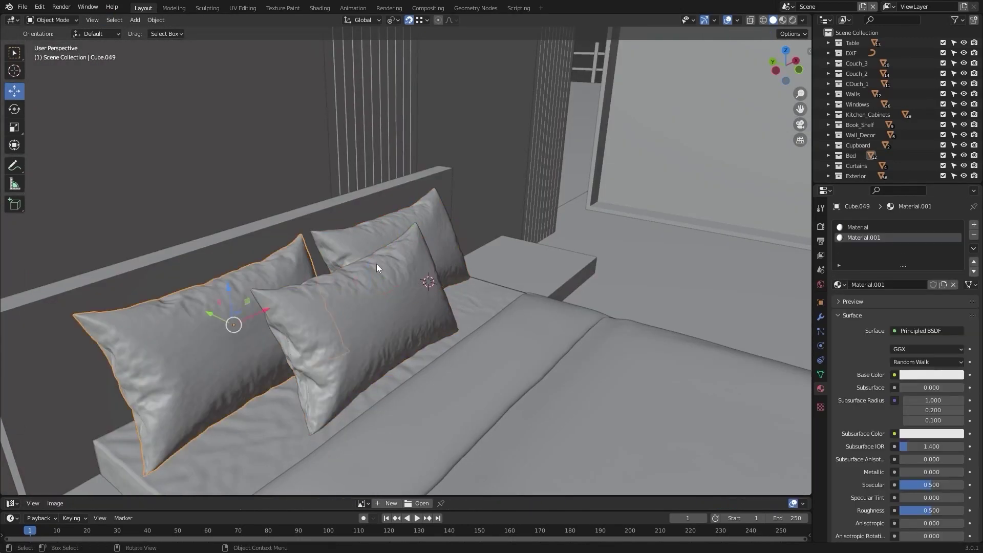
click(376, 260)
key(KP_Decimal)
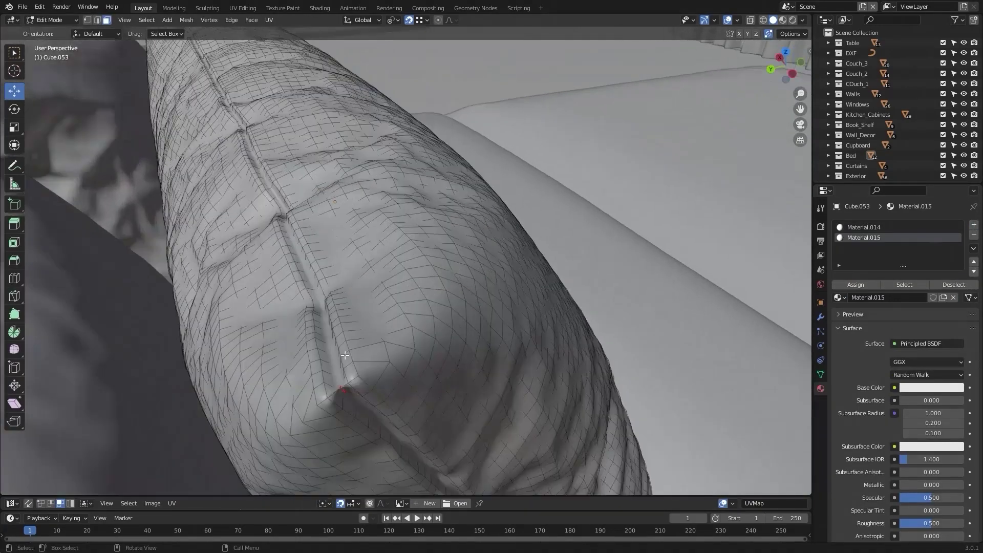
ctrl+click(272, 369)
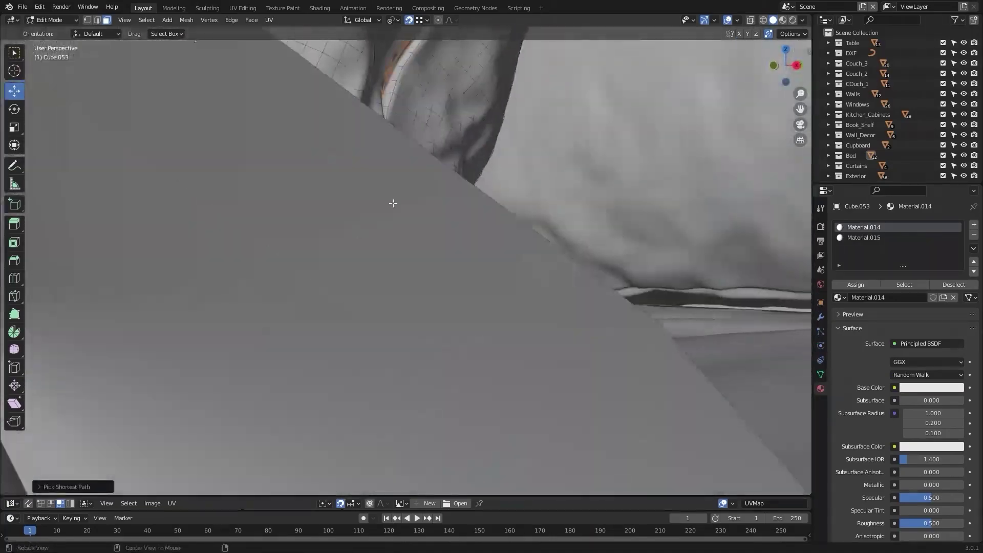
Switch to vertex selection, isolate the front pillow, and circle-select the vertices beside its seam
mouse_move(392, 203)
middle_down()
mouse_move(480, 186)
mouse_move(486, 220)
mouse_move(519, 249)
middle_up()
key(1)
key(c)
middle_drag(481, 338, 418, 235)
drag(418, 235, 491, 358)
mouse_move(491, 358)
middle_down()
mouse_move(409, 267)
mouse_move(358, 307)
mouse_move(215, 337)
middle_up()
key(slash)
scroll(215, 338, up, 4)
drag(215, 338, 568, 333)
key(Escape)
Extend the circle selection along the front pillow's seam folds, keeping to one side of the seam
mouse_move(569, 333)
middle_down()
mouse_move(543, 307)
mouse_move(359, 287)
middle_up()
key(c)
drag(359, 287, 400, 246)
key(Escape)
middle_drag(399, 246, 330, 233)
scroll(329, 233, up, 8)
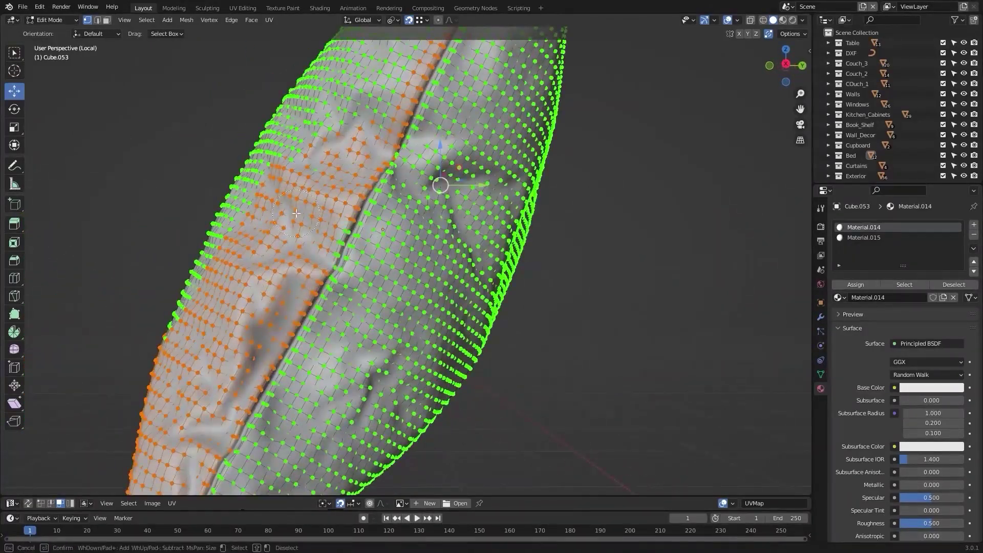
key(c)
drag(315, 207, 297, 323)
key(Escape)
scroll(302, 307, down, 6)
middle_drag(302, 307, 358, 348)
drag(358, 348, 389, 320)
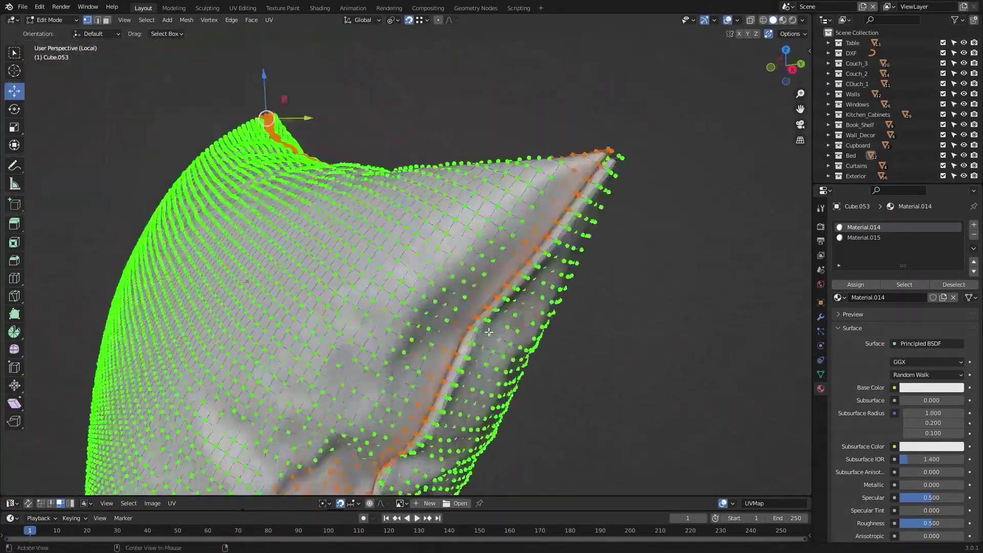
Circle-select the rest of that pillow side up to the corners, make Material.015 the active slot, and leave isolation and mesh editing
mouse_move(389, 319)
middle_down()
mouse_move(435, 348)
mouse_move(392, 286)
middle_up()
drag(391, 287, 438, 220)
middle_drag(439, 220, 545, 226)
middle_drag(329, 361, 359, 226)
drag(358, 225, 361, 307)
middle_drag(361, 307, 425, 277)
scroll(424, 276, down, 3)
drag(425, 277, 430, 246)
mouse_move(430, 245)
middle_down()
mouse_move(402, 292)
mouse_move(394, 194)
middle_up()
middle_drag(631, 234, 471, 338)
middle_drag(768, 323, 699, 292)
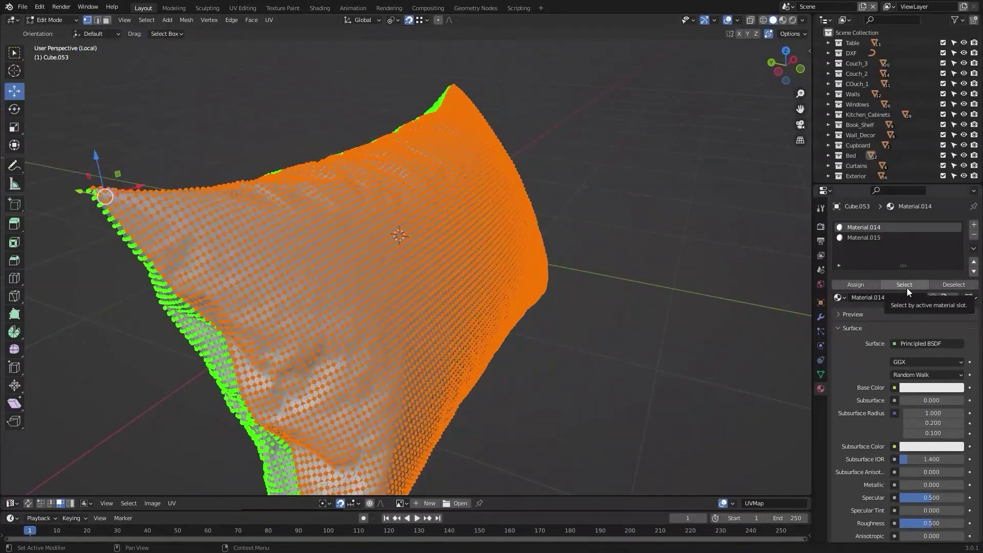
key(KP_Divide)
click(865, 238)
key(Tab)
Isolate the next bed pillow, open its mesh for face editing, and select a path of faces along its seam
click(515, 197)
key(KP_Divide)
key(Tab)
mouse_move(566, 206)
middle_down()
mouse_move(460, 235)
mouse_move(493, 202)
mouse_move(665, 184)
middle_up()
key(3)
ctrl+click(468, 233)
Switch to vertex selection and circle-select the vertices beside the second pillow's seam
mouse_move(460, 169)
middle_down()
mouse_move(420, 276)
mouse_move(389, 307)
middle_up()
key(1)
key(c)
drag(333, 307, 404, 300)
middle_drag(404, 301, 357, 150)
drag(357, 149, 430, 302)
key(Escape)
Widen the second pillow's selected vertex band inward from the seam and continue it towards the corner
mouse_move(430, 302)
middle_down()
mouse_move(472, 318)
mouse_move(486, 177)
mouse_move(535, 480)
mouse_move(322, 252)
mouse_move(143, 179)
mouse_move(204, 302)
middle_up()
scroll(322, 253, up, 4)
key(c)
key(Escape)
key(c)
scroll(215, 302, down, 7)
drag(205, 302, 227, 303)
drag(558, 347, 359, 215)
mouse_move(358, 215)
middle_down()
mouse_move(287, 241)
mouse_move(368, 307)
middle_up()
drag(369, 317, 486, 332)
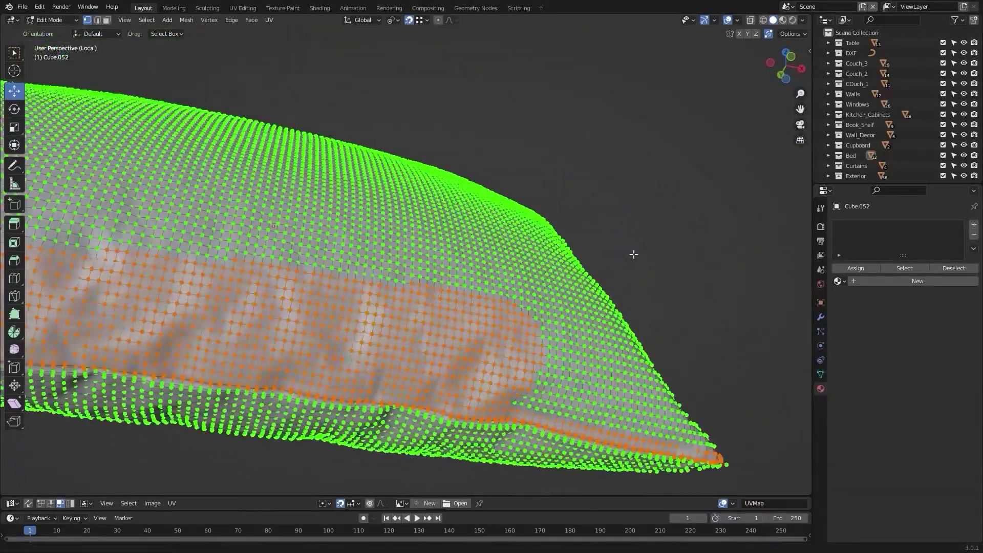
Circle-select the missed vertices in the fold beside the second pillow's seam
middle_drag(629, 254, 420, 332)
drag(420, 337, 379, 322)
scroll(390, 384, up, 3)
mouse_move(379, 323)
middle_down()
mouse_move(390, 384)
mouse_move(428, 289)
middle_up()
scroll(429, 289, up, 4)
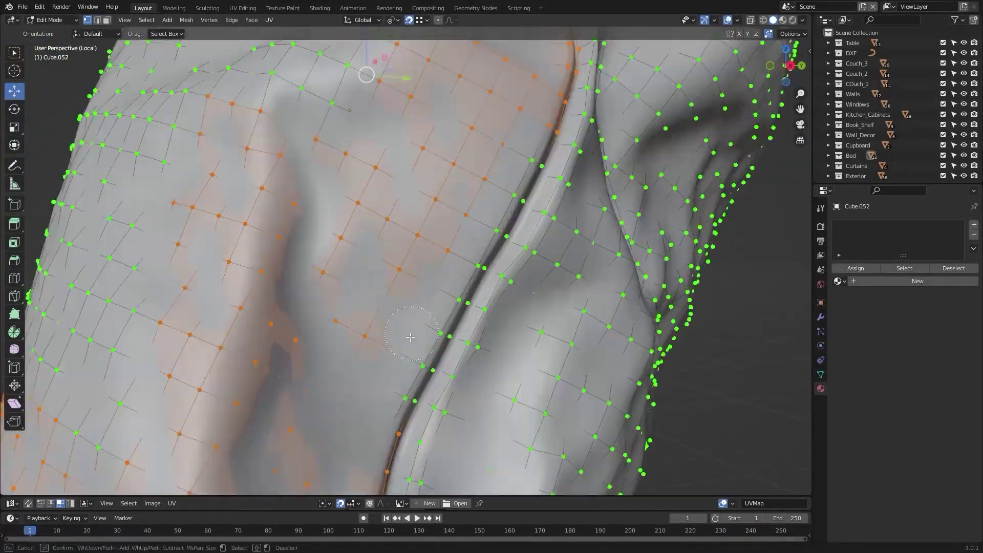
key(Escape)
Extend the second pillow's vertex selection along its outer edge and around the corner
scroll(434, 260, down, 5)
drag(348, 197, 333, 282)
middle_drag(333, 282, 358, 327)
drag(389, 286, 358, 348)
mouse_move(358, 348)
middle_down()
mouse_move(395, 407)
mouse_move(463, 324)
mouse_move(415, 382)
middle_up()
Circle-select the unselected vertices in the middle of the second pillow's side and end the selection
key(c)
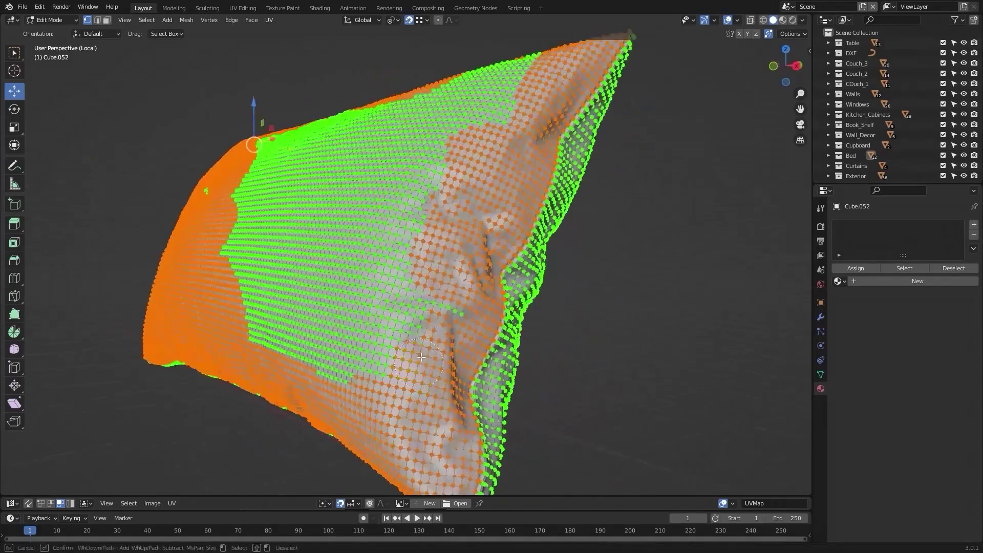
middle_drag(269, 248, 286, 287)
drag(287, 287, 408, 327)
scroll(408, 328, up, 4)
drag(461, 287, 589, 230)
mouse_move(589, 230)
middle_down()
mouse_move(442, 337)
mouse_move(449, 289)
middle_up()
key(Escape)
scroll(449, 289, down, 4)
key(z)
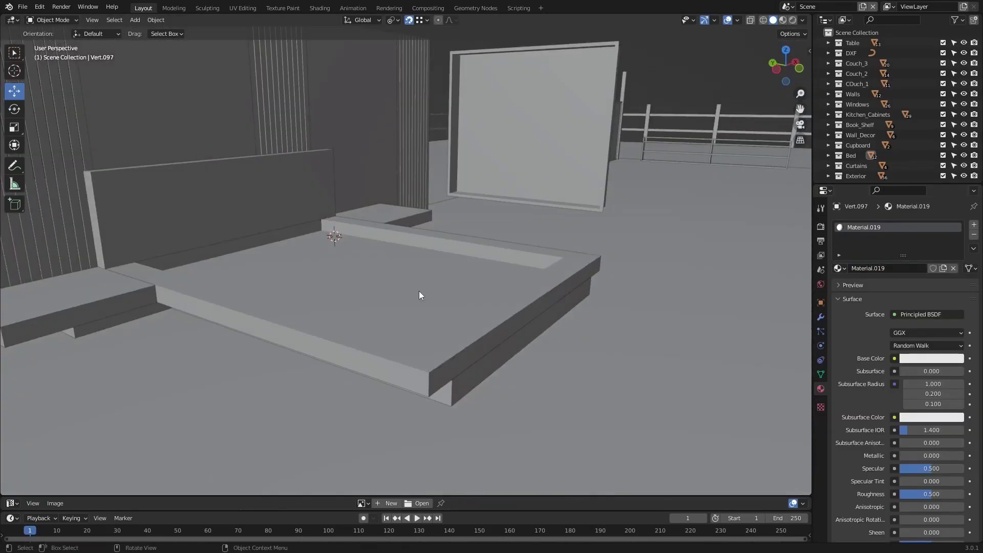
Select the bed platform, headboard, side tables and lower base together and link one material across them
click(419, 290)
shift+click(257, 198)
shift+click(102, 307)
mouse_move(246, 307)
middle_down()
mouse_move(141, 252)
mouse_move(256, 302)
middle_up()
shift+click(401, 290)
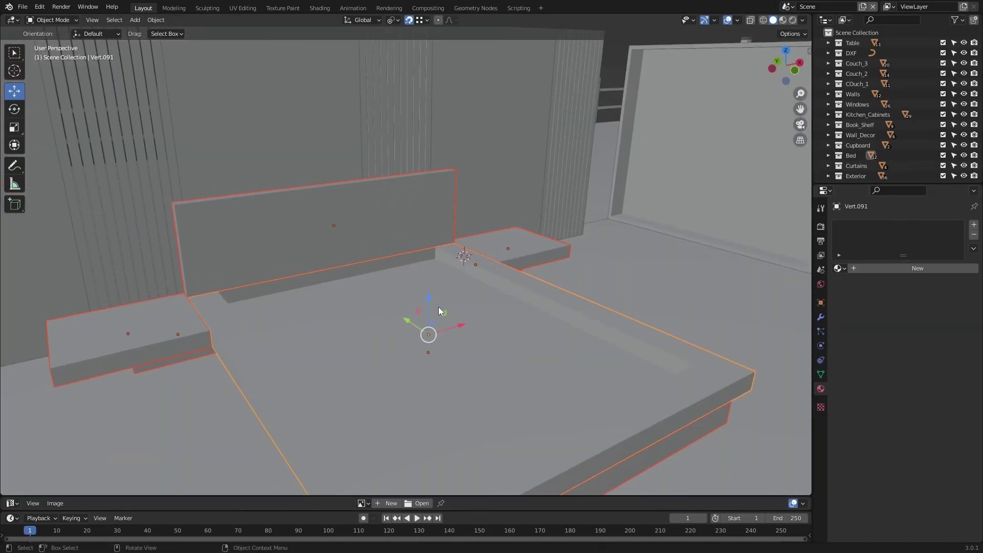
shift+click(660, 409)
key(ctrl+l)
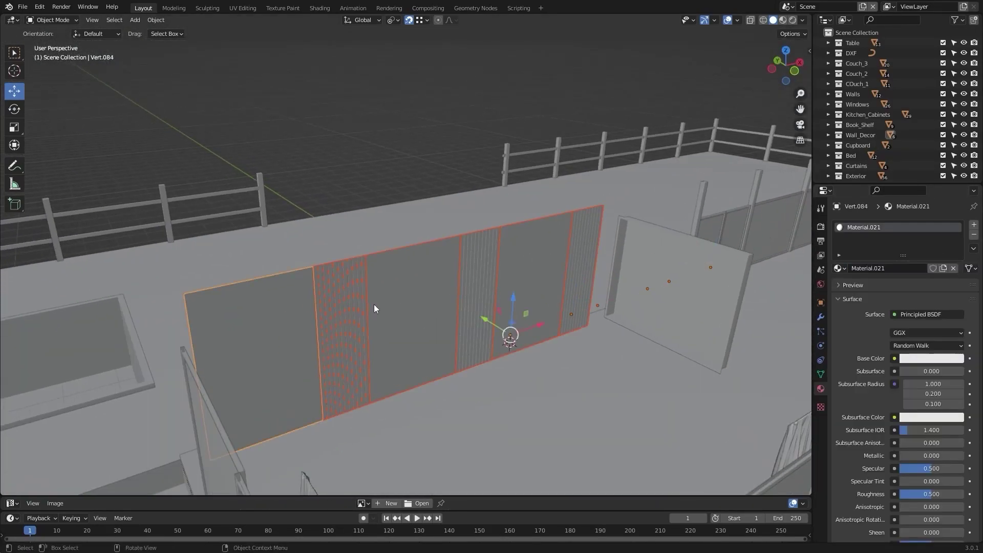
Box-select the window frames to share Material.025, and link one material across the bookshelf's boards
middle_drag(374, 304, 309, 285)
click(417, 307)
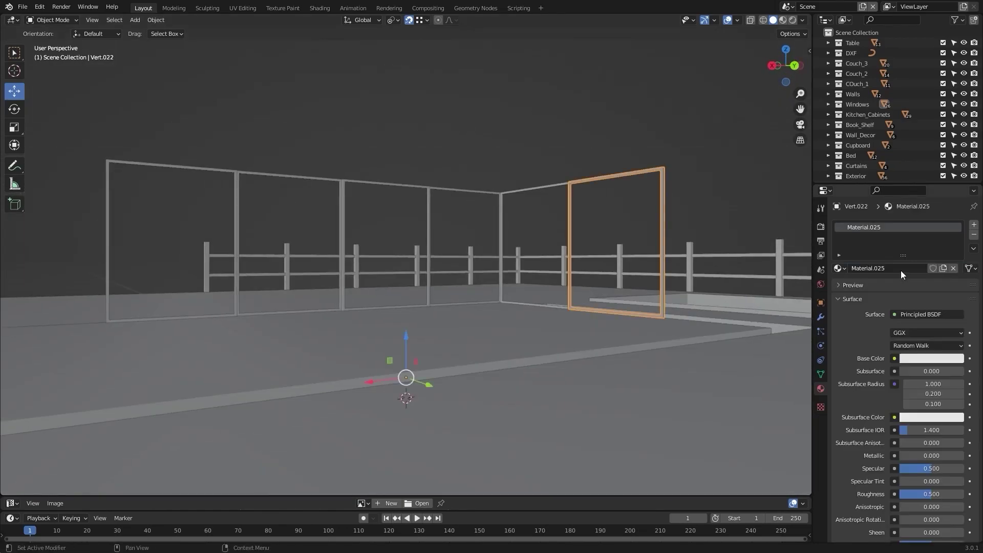
drag(164, 117, 508, 207)
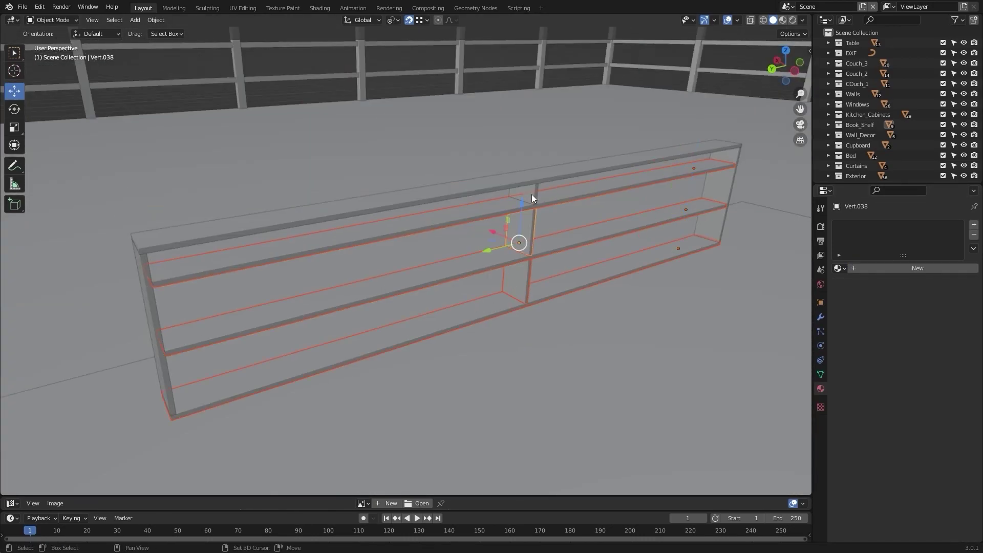
key(ctrl+l)
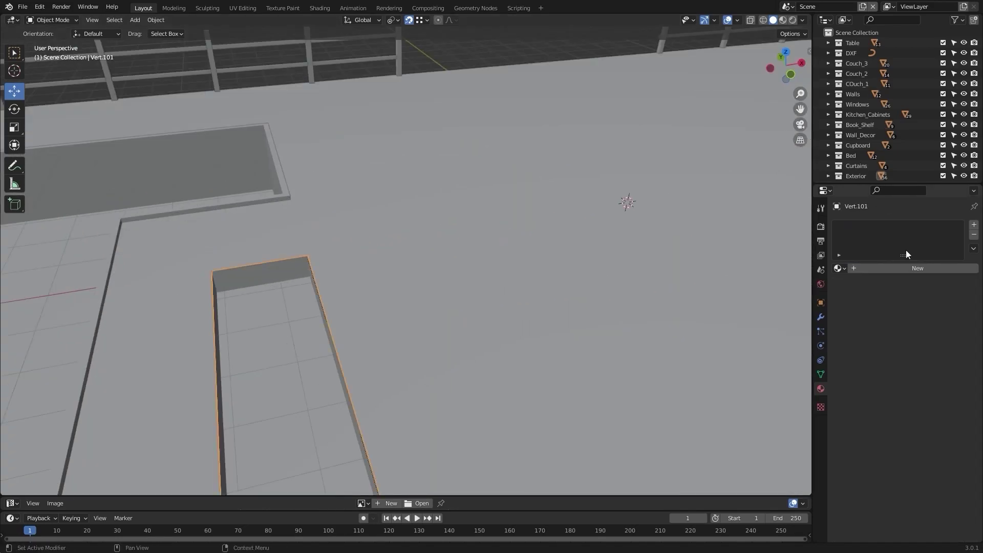
Give the small rectangular pit and the large ground slab each a new material, hiding both objects
click(890, 269)
middle_drag(404, 266, 535, 241)
click(519, 241)
scroll(667, 262, down, 4)
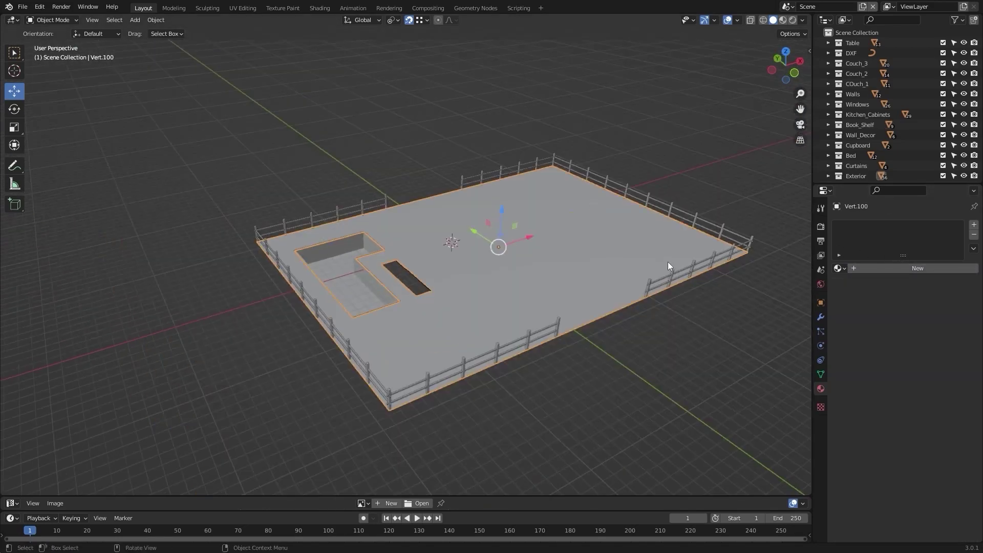
click(904, 268)
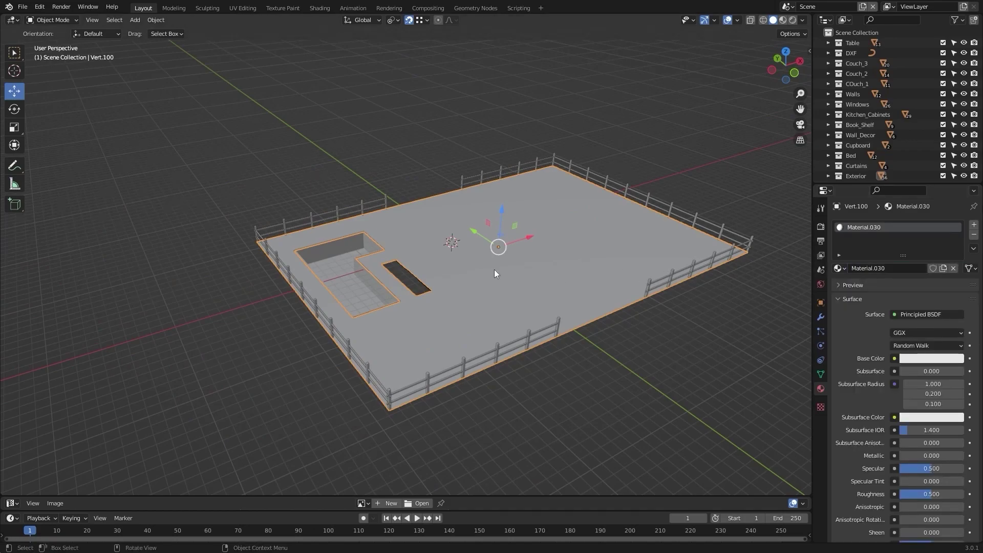
key(h)
Hide the DXF collection in the viewport and select the L-shaped pool
scroll(493, 272, up, 3)
middle_drag(492, 273, 493, 293)
scroll(494, 293, up, 3)
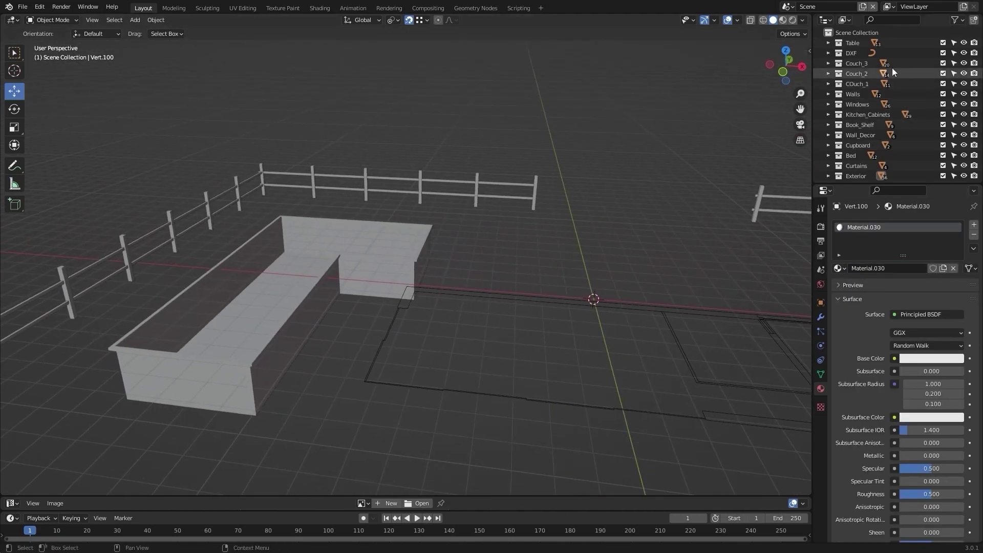
click(963, 53)
middle_drag(558, 225, 431, 263)
click(432, 263)
middle_drag(342, 273, 401, 302)
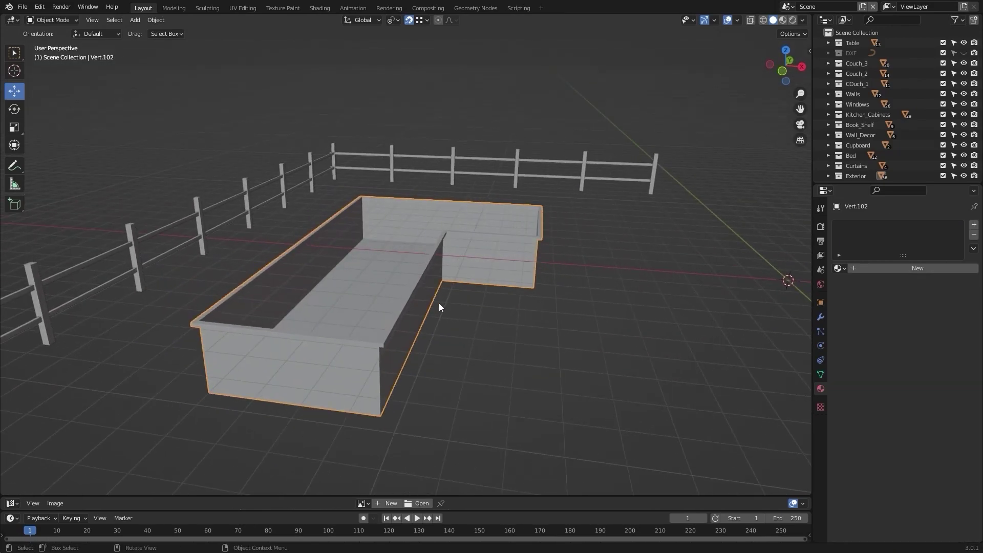
Cut an edge loop around the pool walls below the rim and separate its filled water surface into another object
key(Tab)
middle_drag(461, 360, 385, 266)
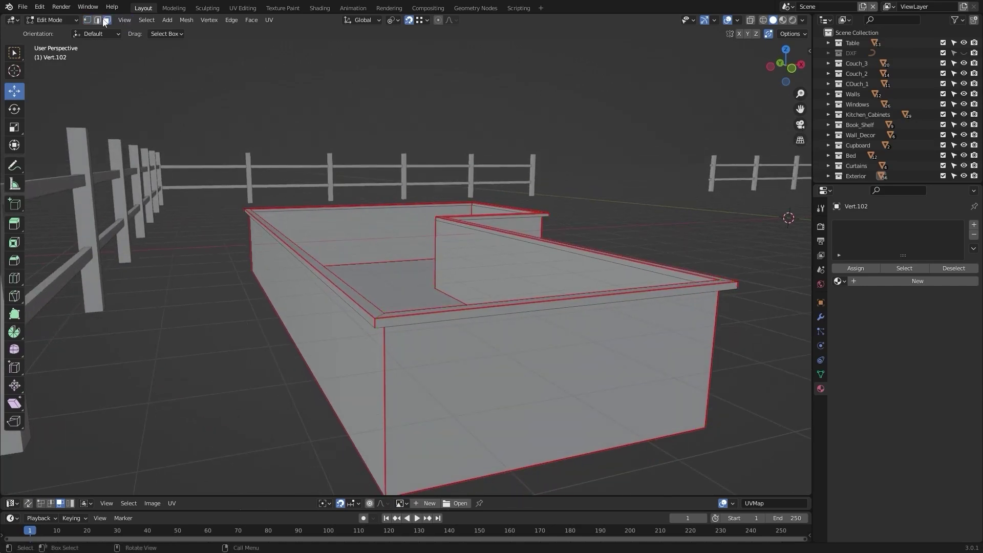
middle_drag(357, 171, 415, 286)
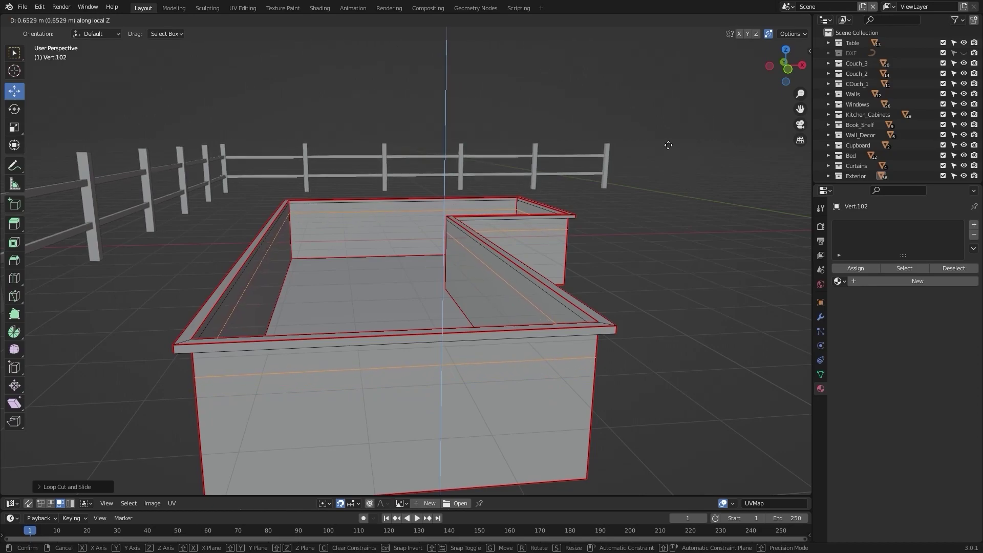
mouse_move(696, 178)
middle_down()
mouse_move(656, 180)
mouse_move(694, 184)
middle_up()
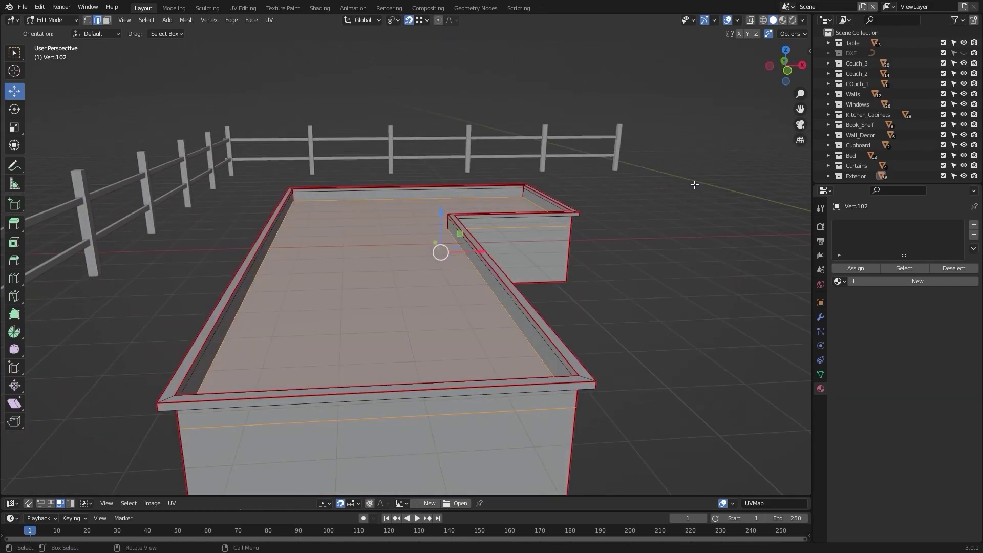
click(694, 184)
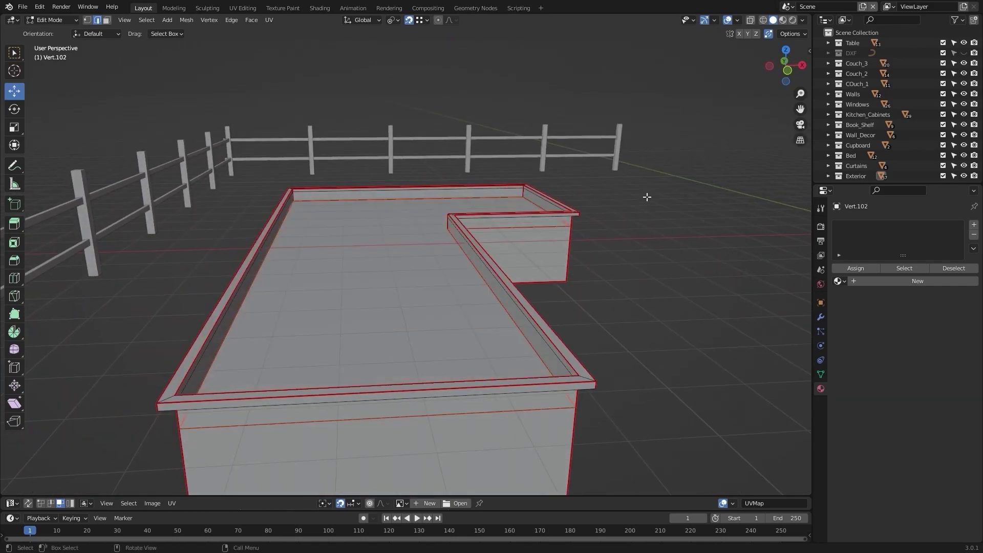
key(Tab)
Select the pool's water surface and give it a new material
middle_drag(426, 290, 466, 263)
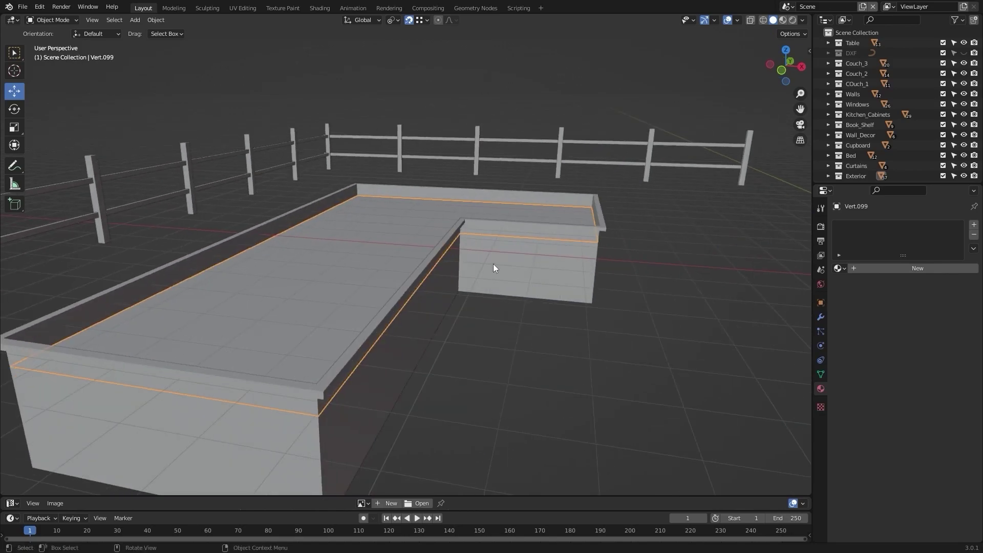
click(892, 268)
middle_drag(731, 275, 715, 265)
double_click(871, 228)
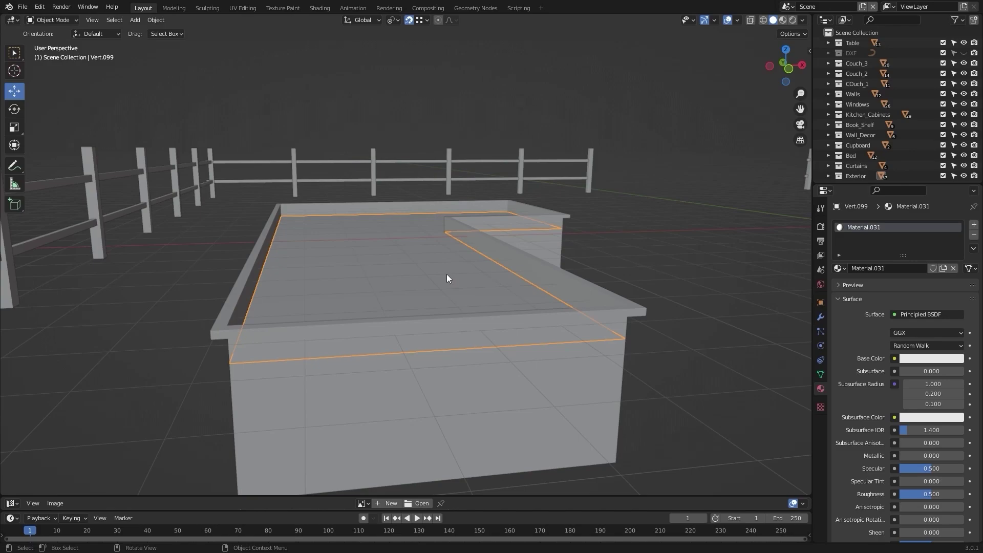
middle_drag(447, 275, 629, 267)
middle_drag(692, 289, 631, 294)
Select the pool body, open its mesh for face editing, and select the top faces of its rim
click(607, 309)
click(355, 371)
middle_drag(356, 371, 663, 315)
key(Tab)
middle_drag(469, 189, 450, 254)
scroll(529, 258, up, 3)
shift+middle_drag(529, 259, 490, 89)
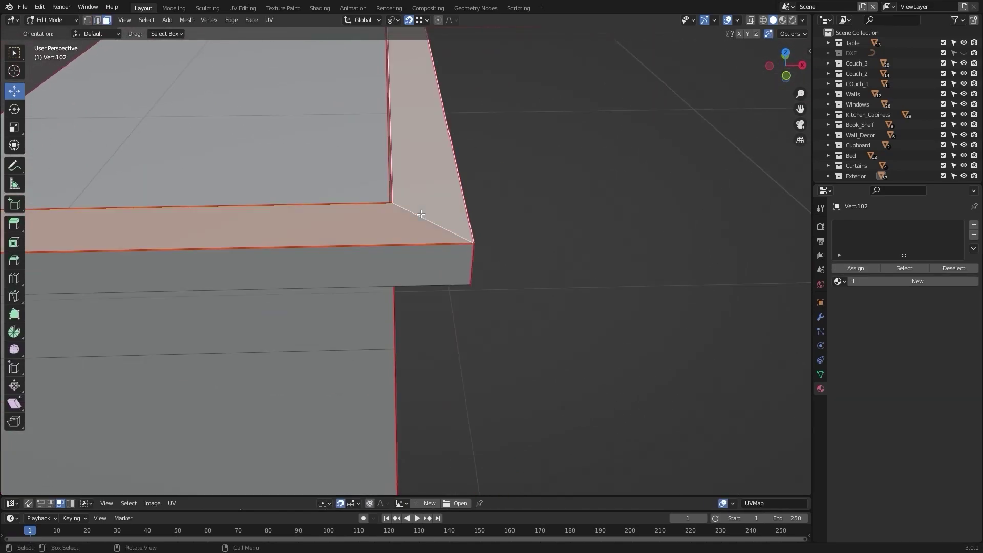
Extend the pool's face selection to the outer side faces of the rim
scroll(421, 214, down, 6)
middle_drag(456, 199, 502, 236)
scroll(502, 237, up, 1)
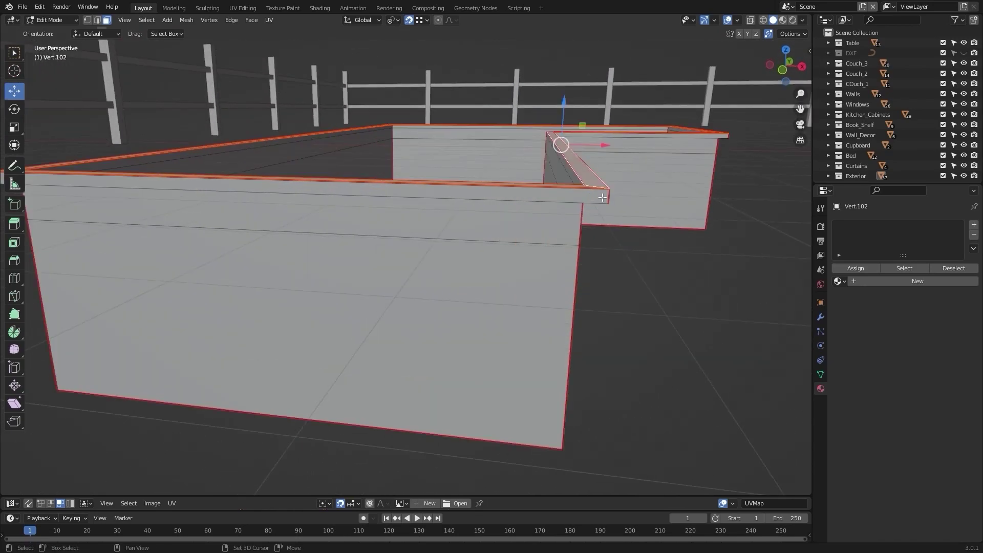
middle_drag(648, 203, 605, 218)
scroll(575, 220, down, 3)
scroll(454, 244, up, 2)
scroll(590, 212, up, 1)
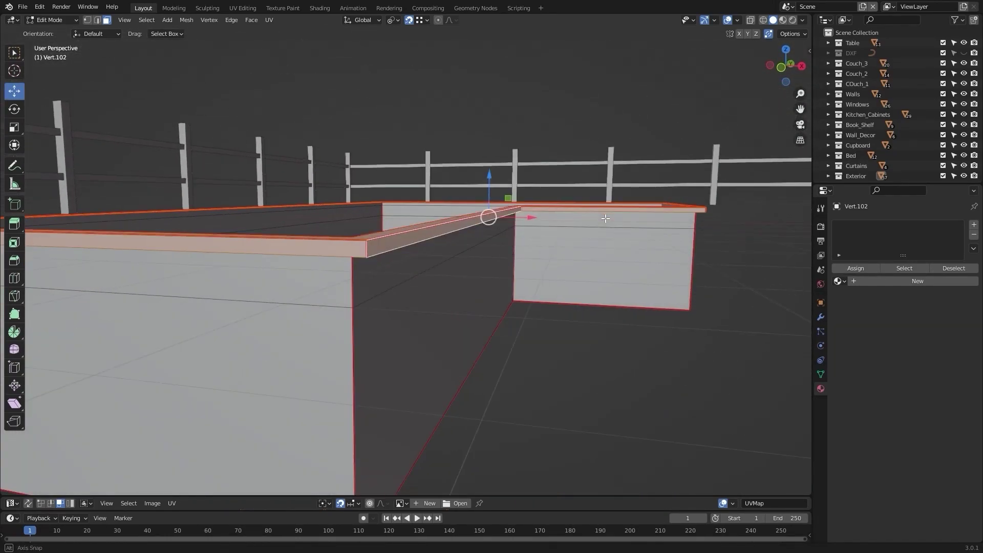
Create Material.032 and Material.033 in two slots on the pool, and assign Material.032 to the rim faces
click(930, 283)
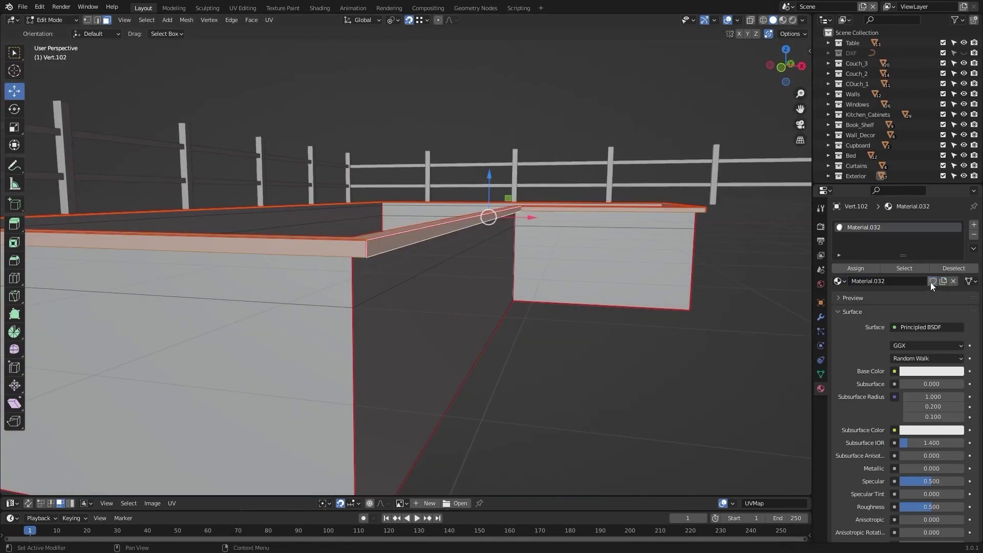
click(974, 224)
click(907, 295)
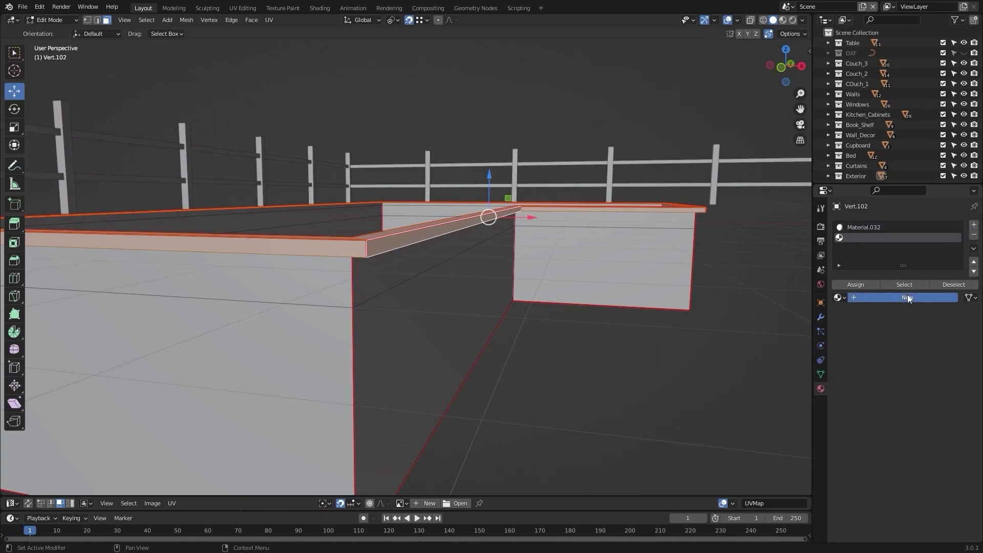
click(890, 227)
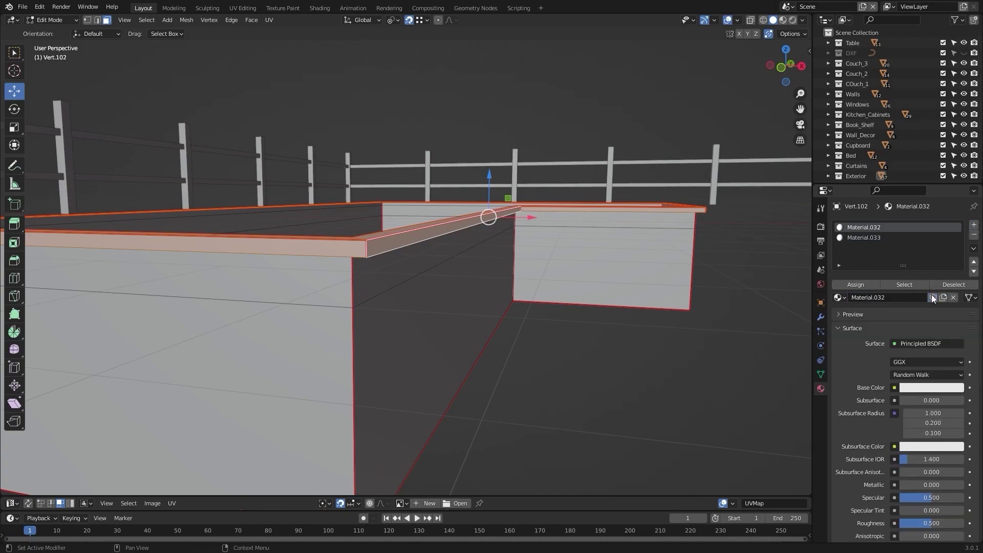
click(854, 284)
Invert the face selection, assign Material.033 to the pool's walls and floor, and hide the finished pool
mouse_move(621, 293)
middle_down()
mouse_move(698, 327)
mouse_move(616, 300)
middle_up()
key(ctrl+i)
click(876, 238)
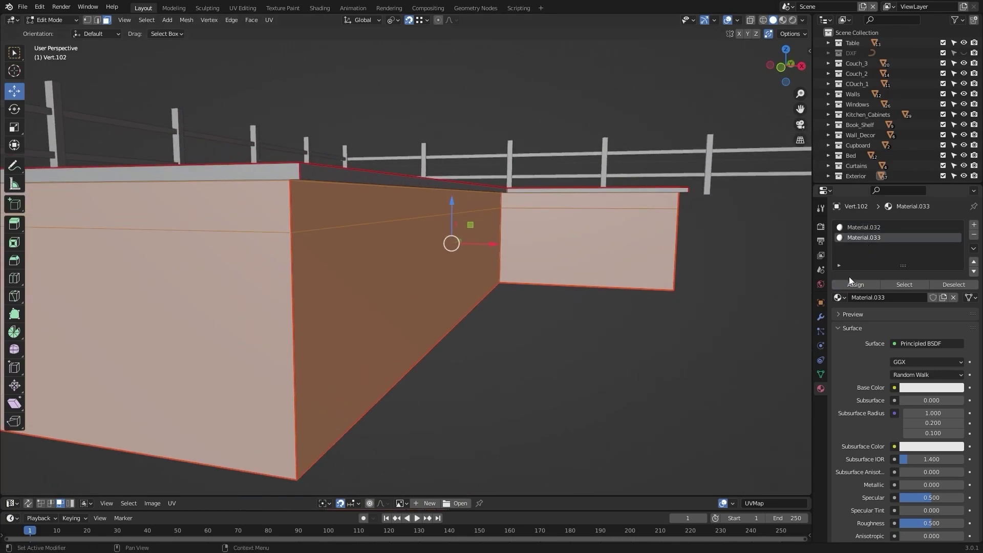
click(549, 352)
scroll(569, 341, down, 5)
key(Tab)
middle_drag(575, 337, 507, 333)
key(h)
Select all fence parts, make a near end post the active object, and give it a new material
scroll(579, 360, down, 3)
scroll(546, 315, down, 1)
click(673, 339)
middle_drag(507, 332, 523, 318)
scroll(523, 318, up, 2)
key(a)
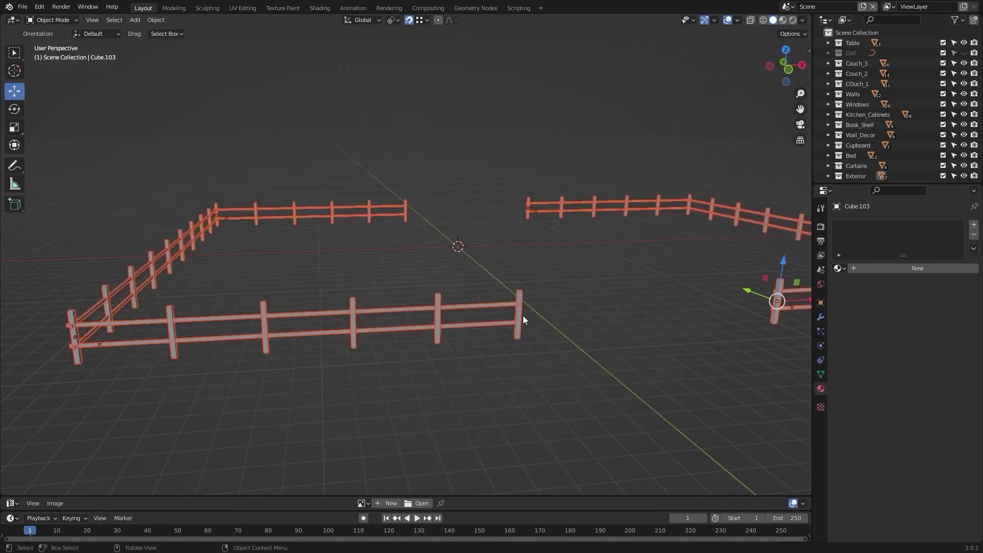
scroll(523, 318, up, 1)
click(578, 318)
click(927, 269)
Link Material.034 from the active post to all selected fence parts, and hide the fence
scroll(689, 328, down, 4)
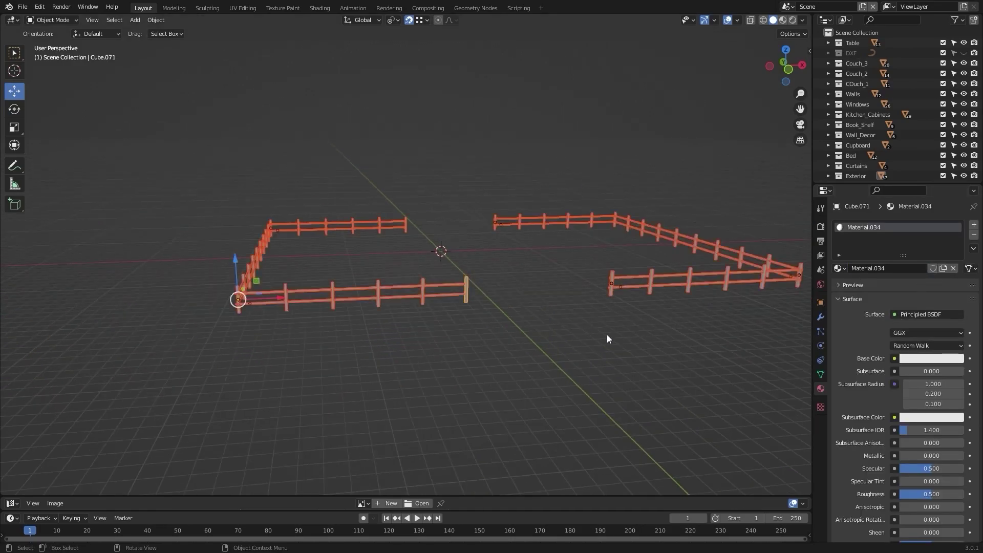
scroll(607, 336, up, 3)
key(ctrl+l)
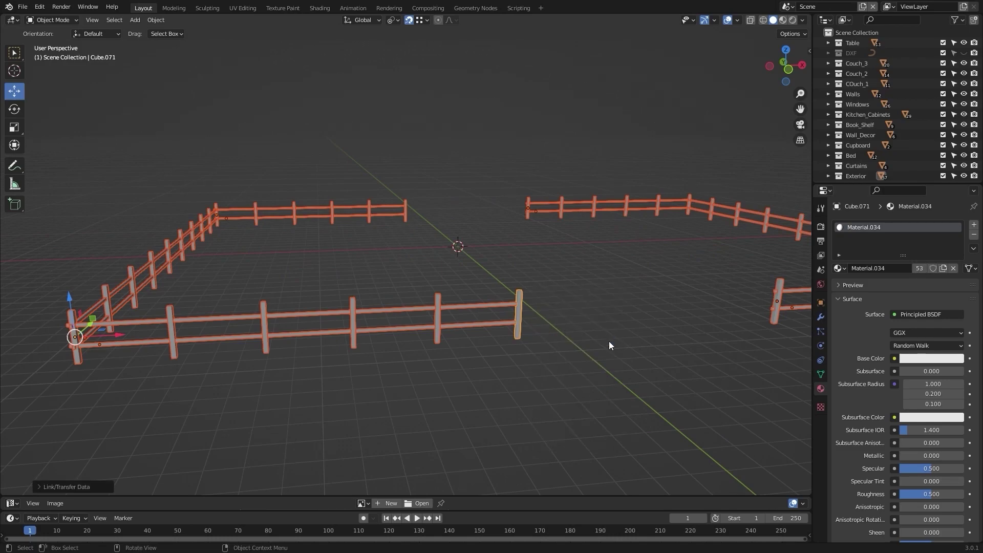
key(h)
middle_drag(595, 309, 634, 265)
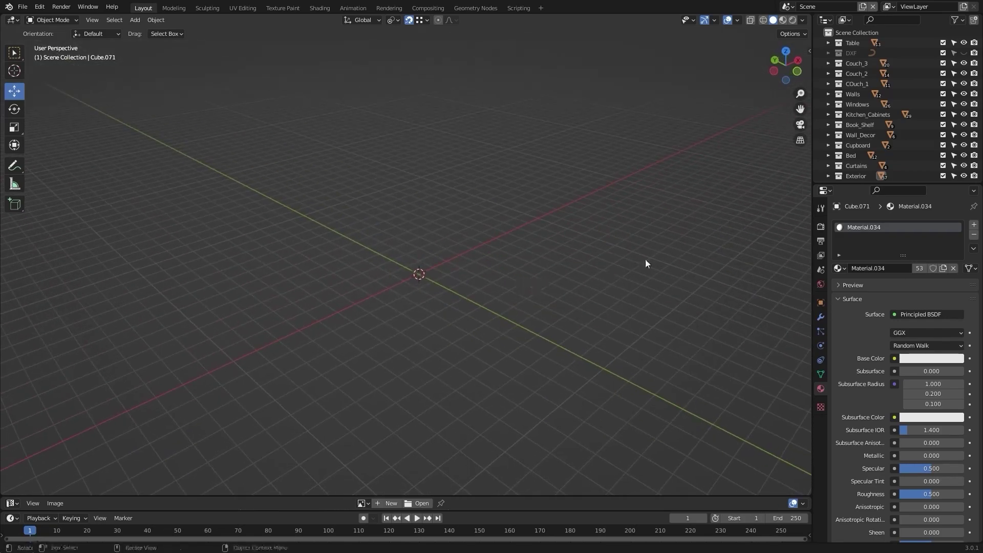
Reveal all hidden objects and display the whole apartment model in solid shading
key(alt+h)
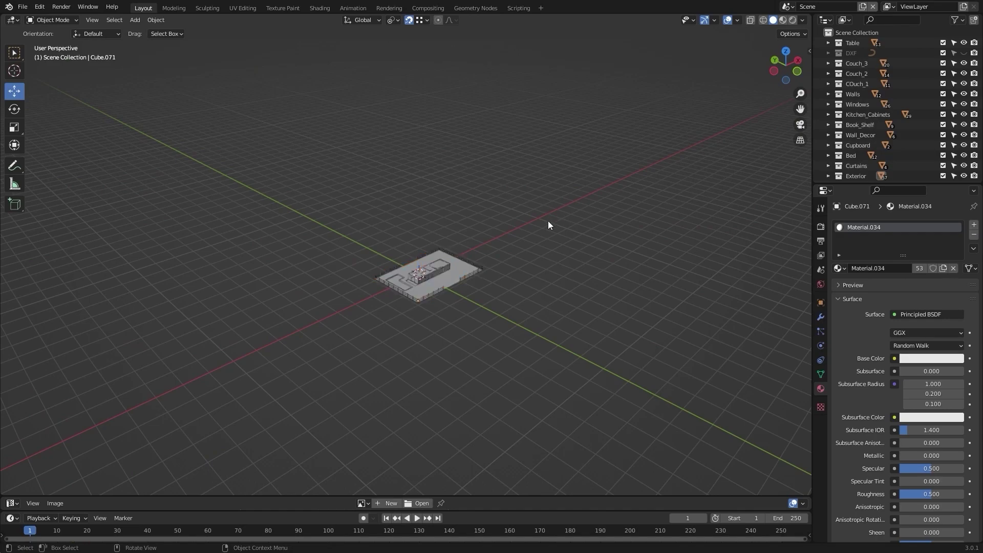
scroll(550, 221, up, 8)
middle_drag(550, 222, 588, 200)
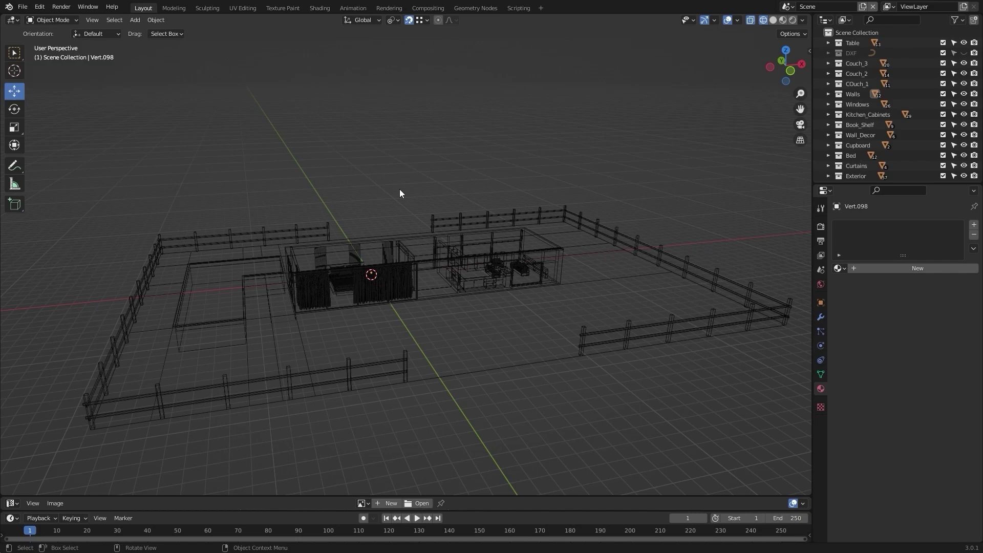
key(shift+z)
scroll(471, 177, up, 1)
mouse_move(472, 178)
middle_down()
mouse_move(480, 176)
mouse_move(444, 175)
mouse_move(489, 181)
mouse_move(388, 175)
middle_up()
scroll(476, 176, down, 3)
scroll(470, 176, up, 2)
Select every visible object in the scene and snap the 3D cursor to the world origin
key(a)
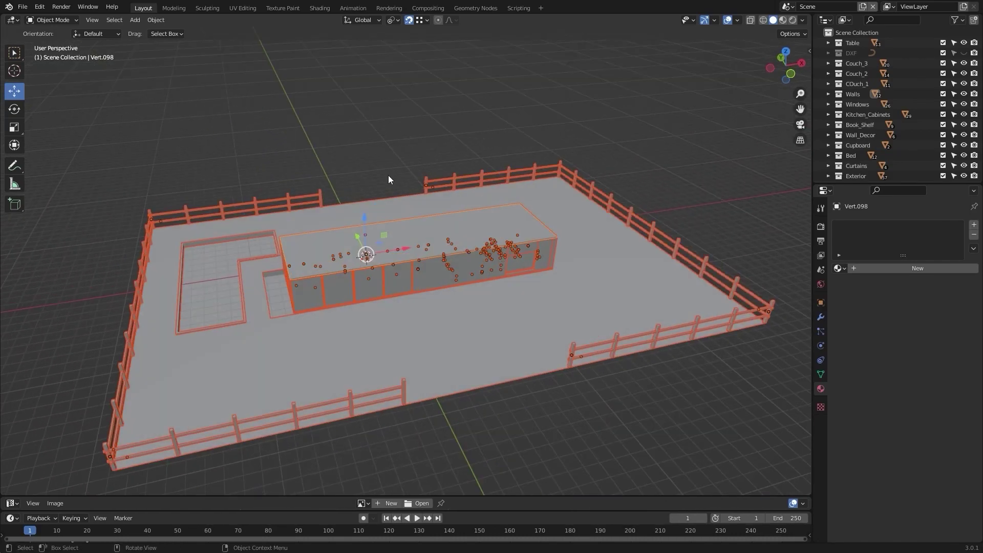
scroll(387, 181, up, 5)
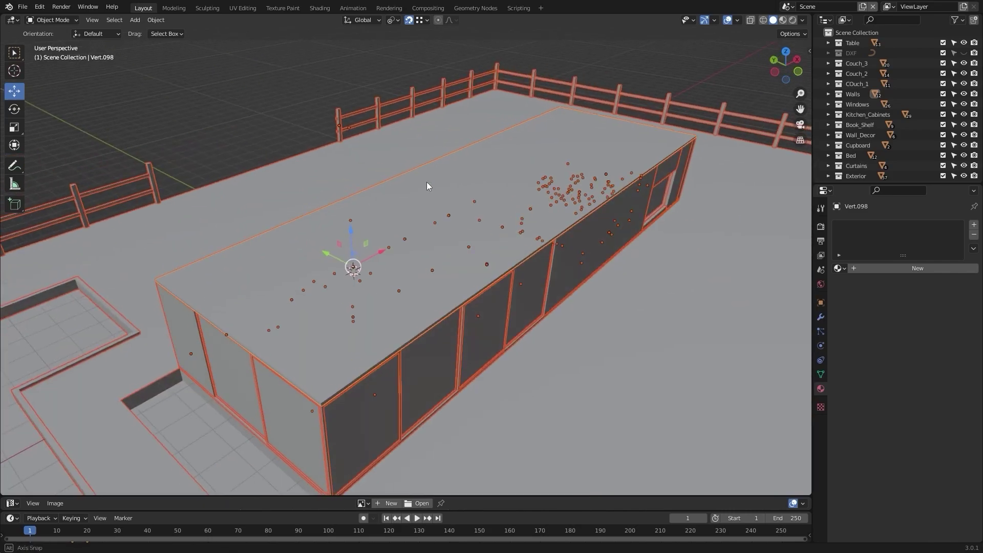
key(shift+s)
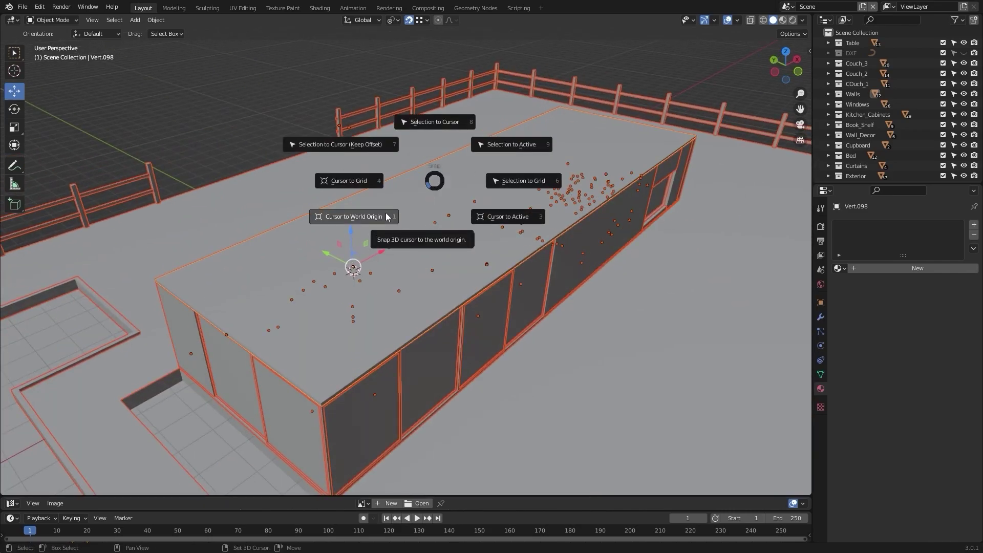
click(387, 217)
scroll(385, 213, down, 8)
middle_drag(397, 200, 362, 188)
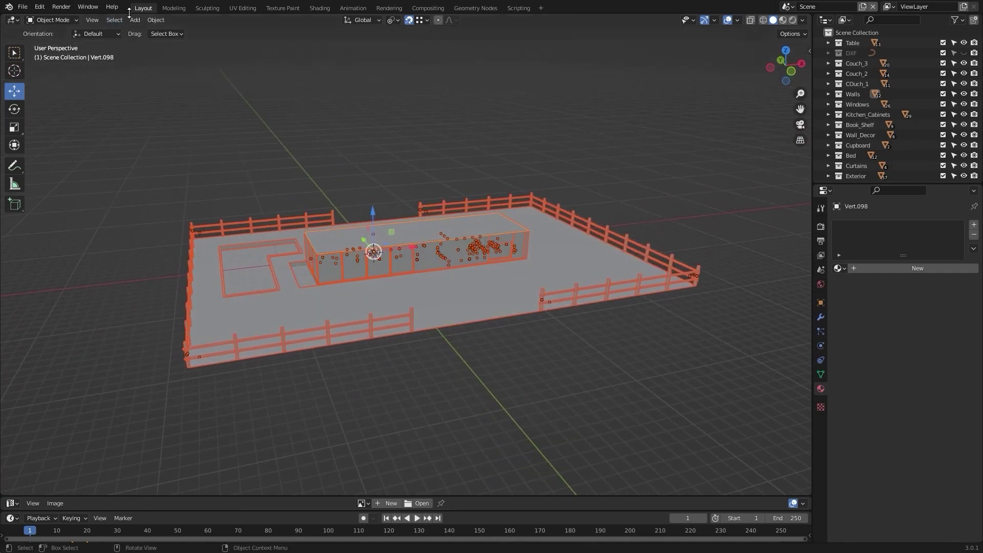
Move the origins of all selected objects to the 3D cursor at the world origin
click(160, 21)
mouse_move(177, 43)
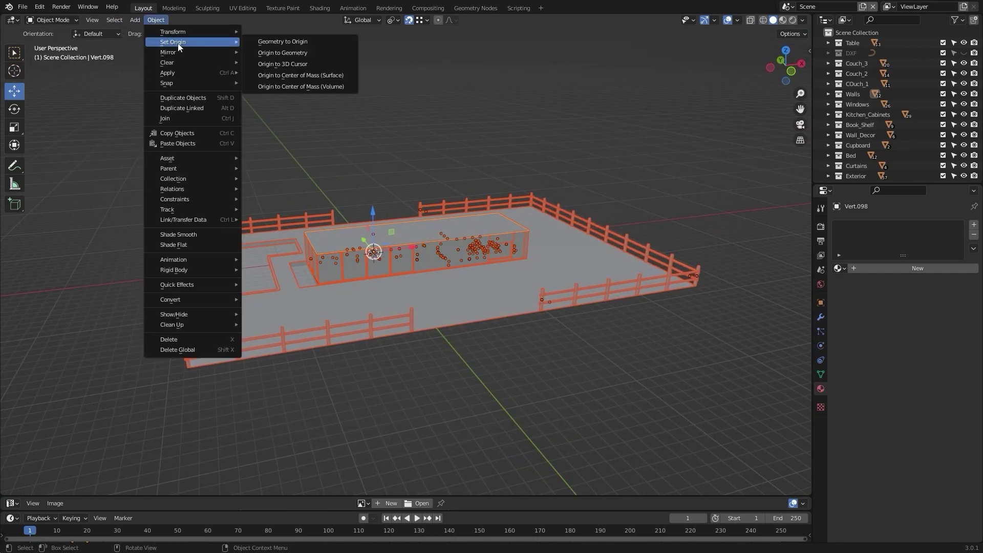
click(299, 64)
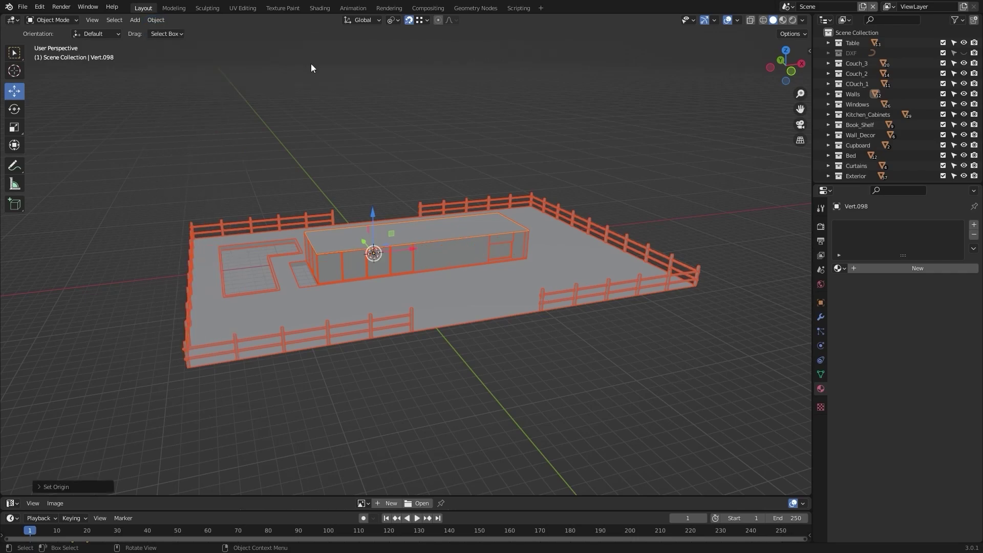
Examine the selected model's exterior from several angles, checking the shared origin in wireframe and solid shading
middle_drag(498, 77, 532, 98)
scroll(532, 98, up, 4)
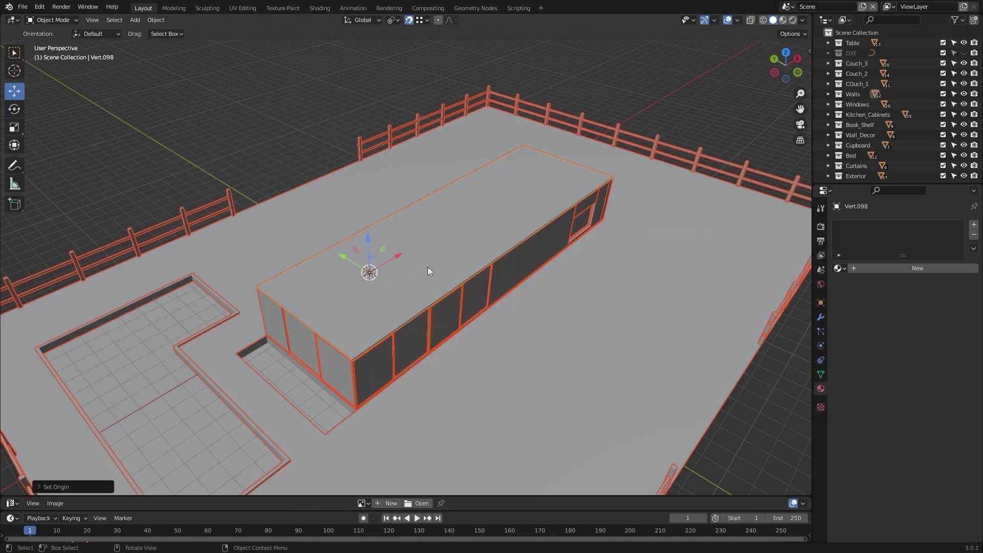
middle_drag(338, 289, 413, 262)
scroll(407, 289, up, 4)
scroll(474, 260, down, 4)
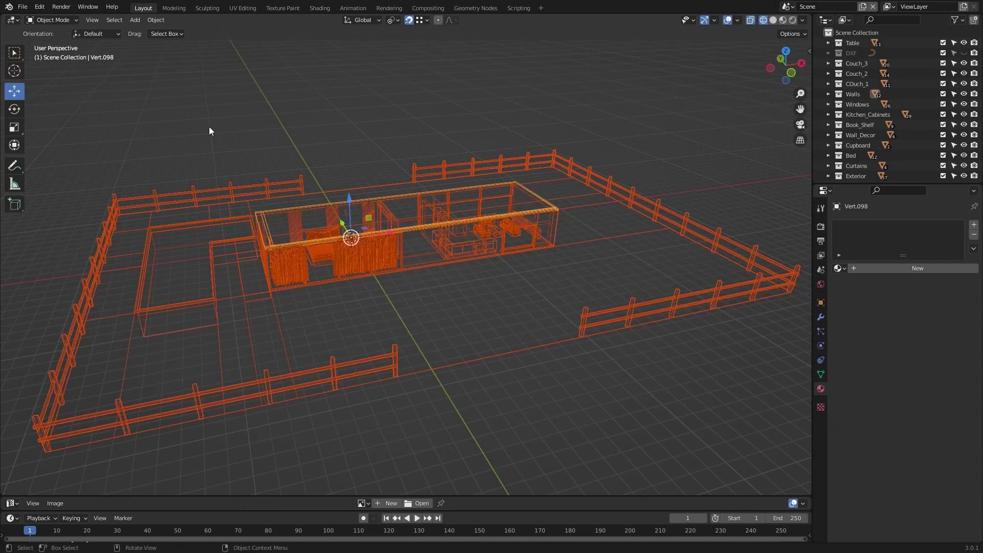
key(shift+z)
scroll(408, 106, up, 4)
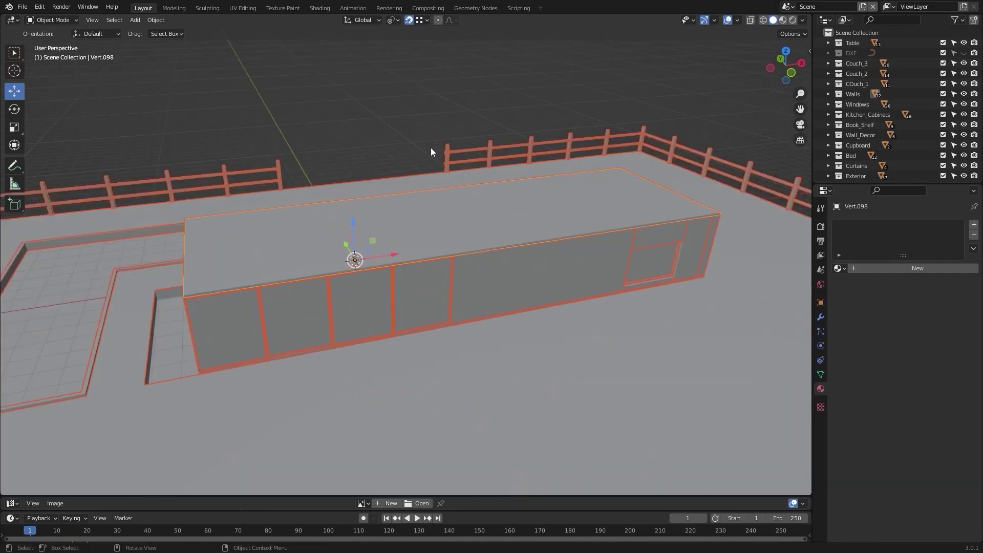
mouse_move(442, 150)
middle_down()
mouse_move(531, 158)
mouse_move(488, 161)
mouse_move(425, 140)
mouse_move(439, 140)
middle_up()
scroll(425, 140, down, 4)
scroll(425, 140, up, 1)
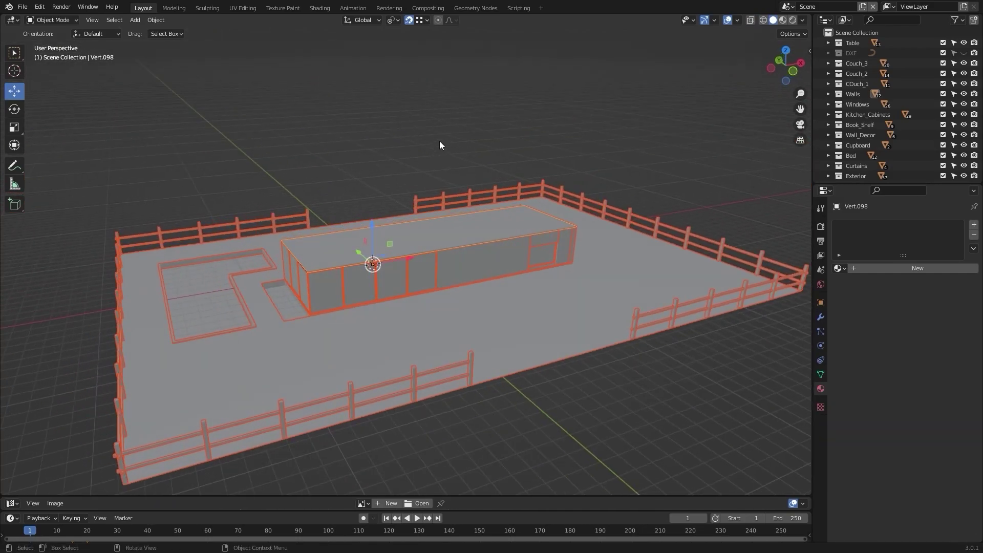
scroll(440, 141, up, 2)
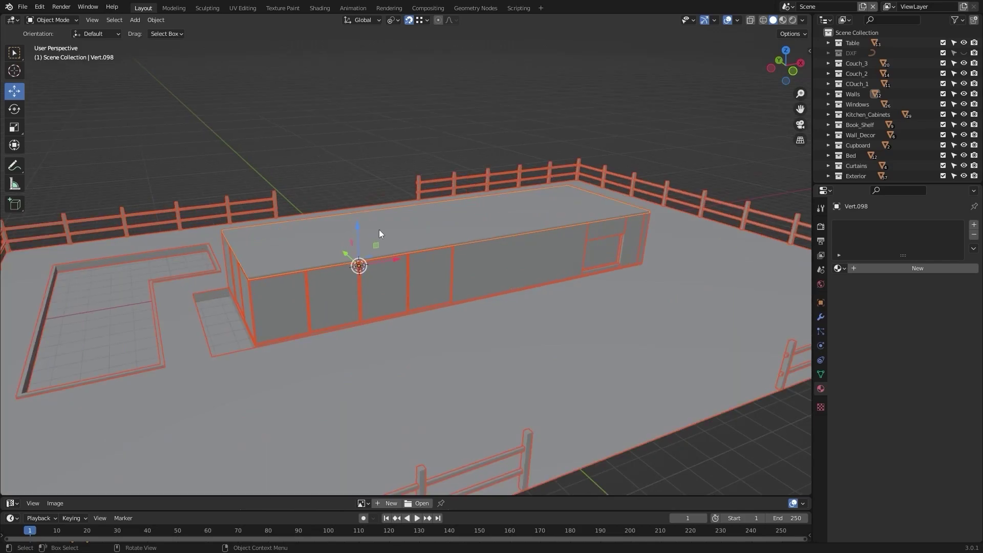
scroll(379, 230, down, 2)
middle_drag(379, 229, 434, 223)
scroll(405, 229, down, 4)
scroll(370, 224, up, 5)
scroll(370, 225, down, 2)
scroll(420, 216, up, 2)
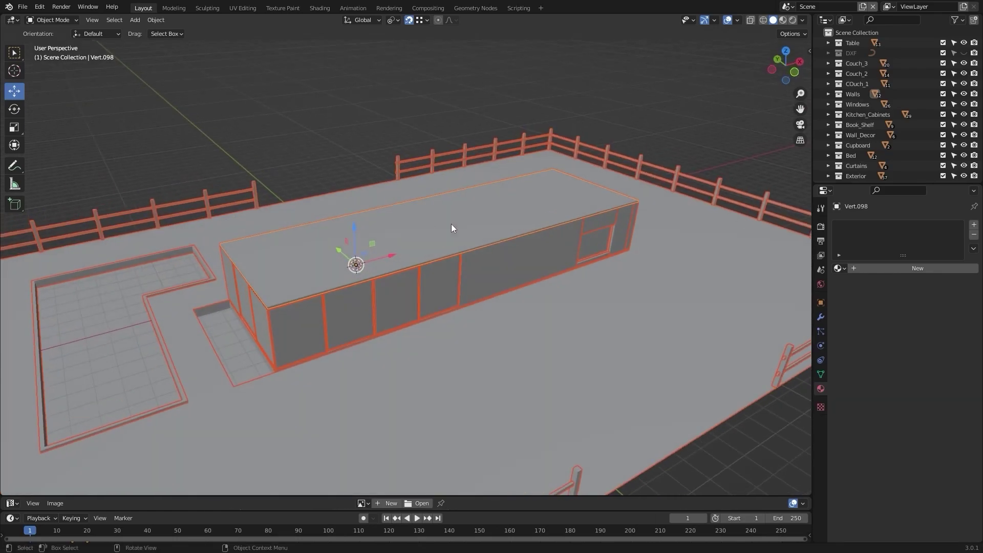
Inspect the apartment's interior in wireframe shading around the shared origin, from the bedroom to the living area
key(shift+z)
middle_drag(406, 257, 425, 283)
scroll(424, 285, up, 3)
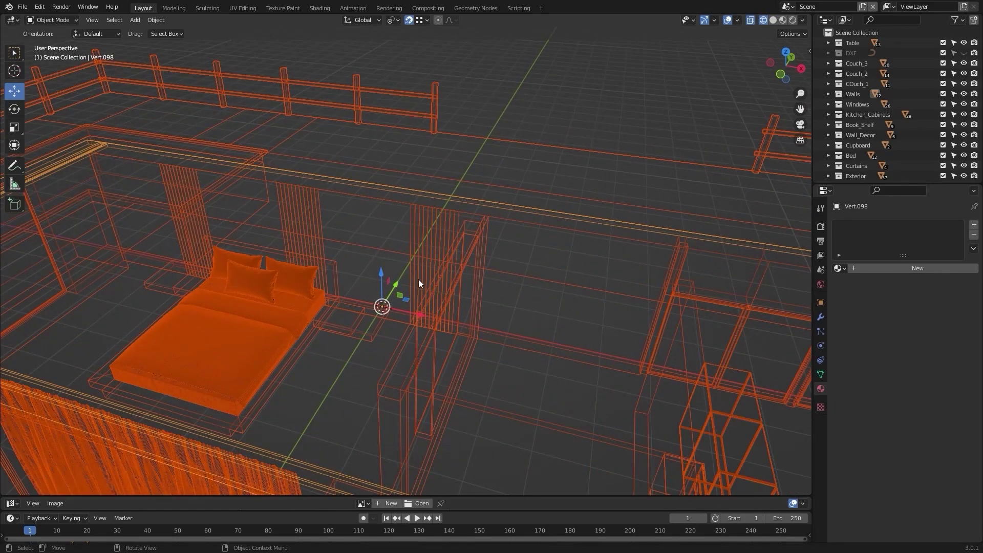
middle_drag(367, 288, 326, 308)
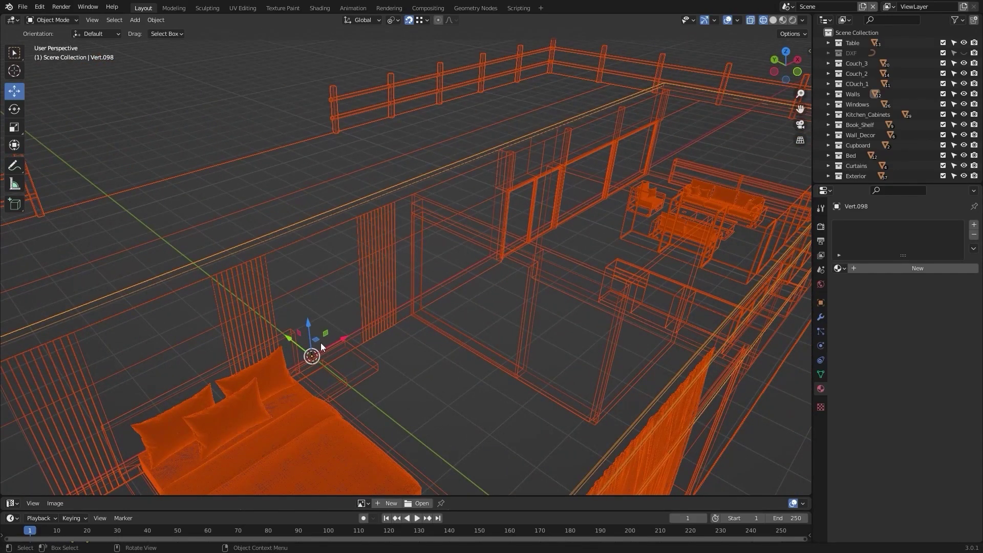
scroll(360, 306, down, 4)
scroll(380, 306, up, 1)
scroll(380, 306, down, 6)
middle_drag(380, 306, 408, 253)
Return the model to solid shading and clear the selection
key(z)
click(513, 253)
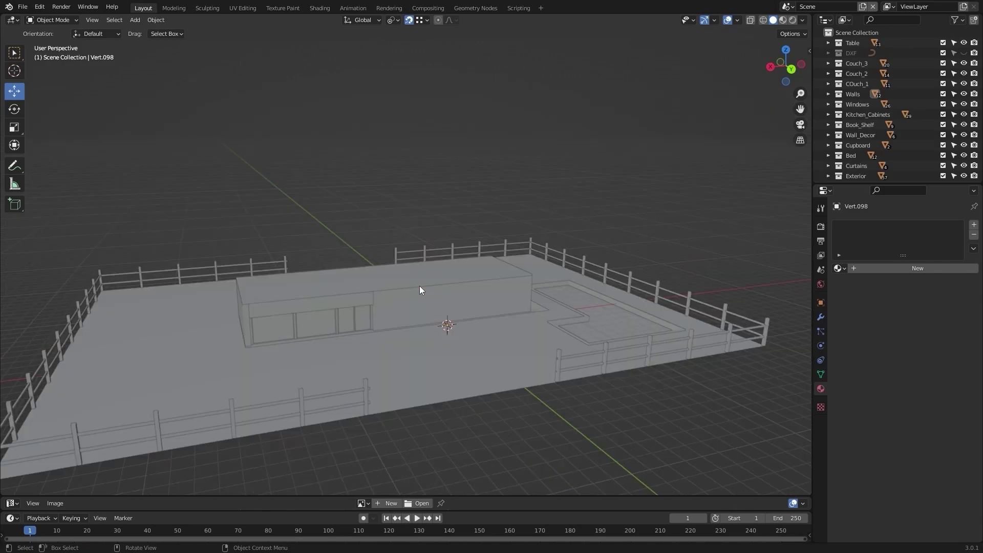
middle_drag(420, 289, 435, 262)
scroll(339, 298, down, 3)
scroll(339, 297, up, 3)
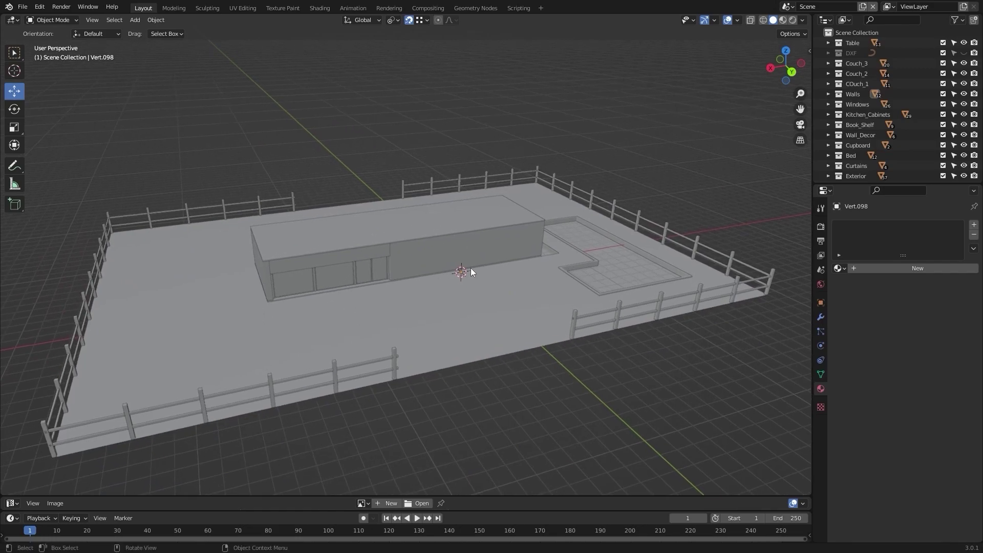